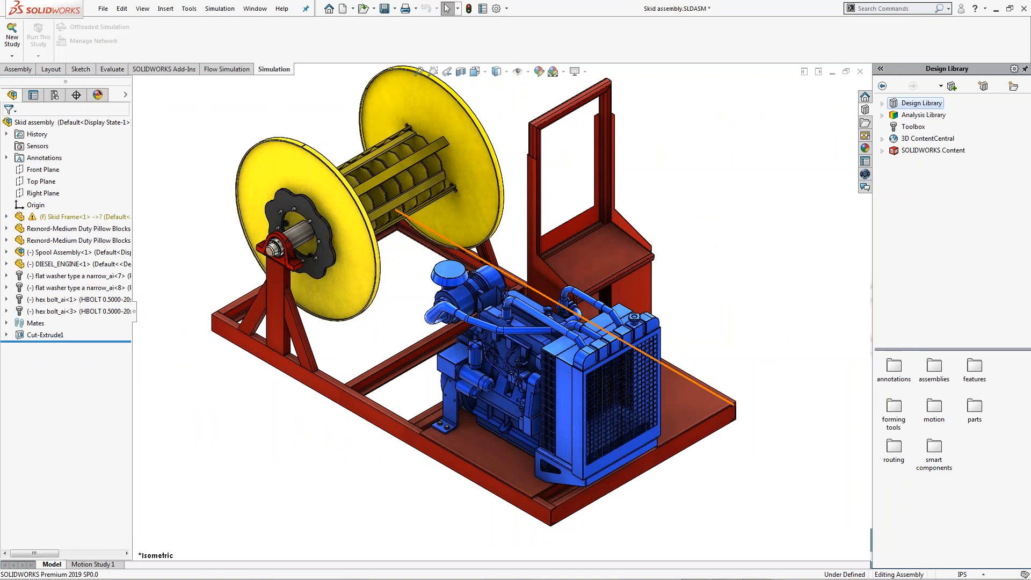
Open the Skid Frame part from the assembly and activate its FEA configuration.
{"action": "right_click", "coordinate": [474, 454]}
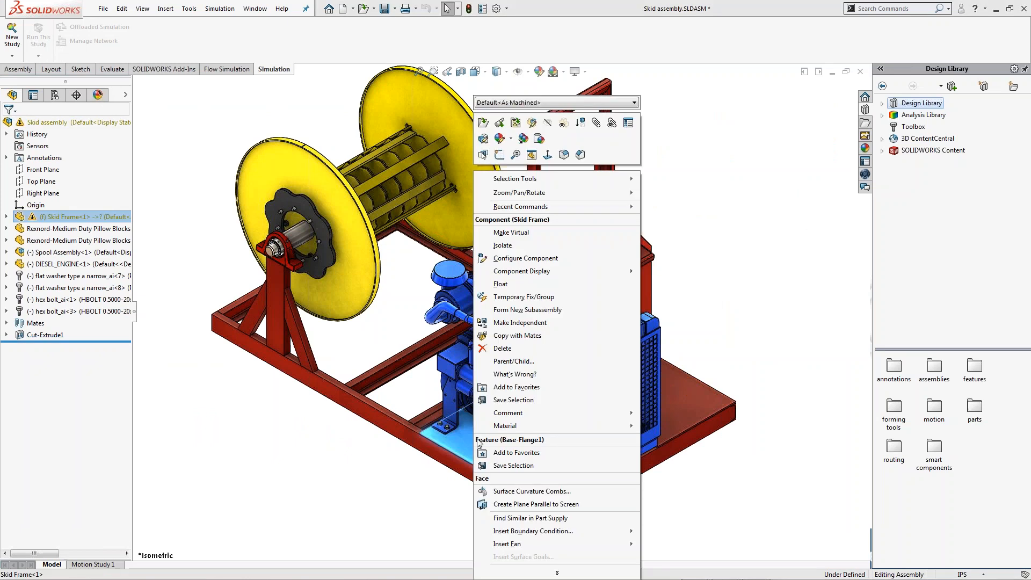
{"action": "left_click", "coordinate": [480, 125]}
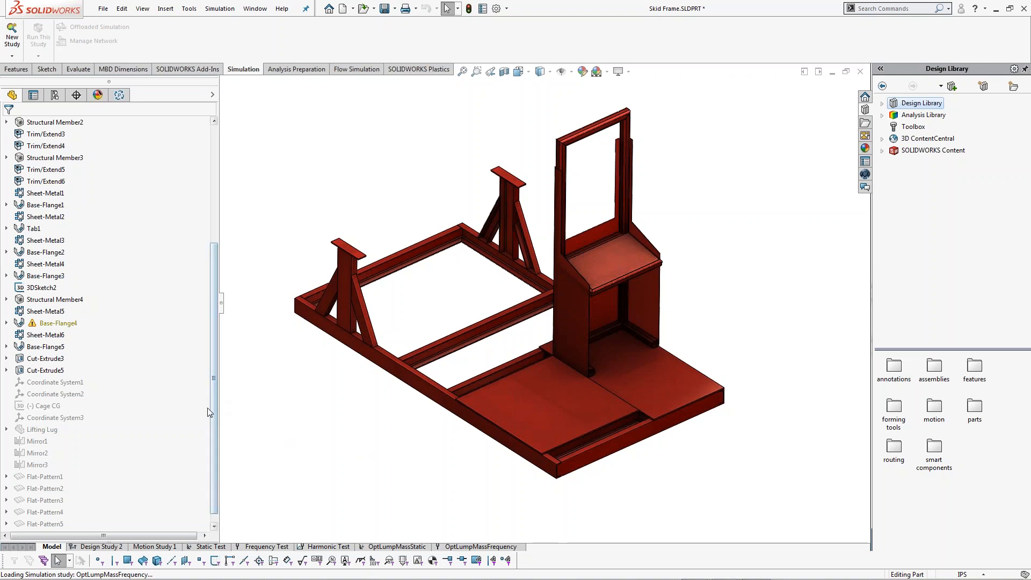
{"action": "left_click_drag", "start_coordinate": [212, 409], "coordinate": [209, 275]}
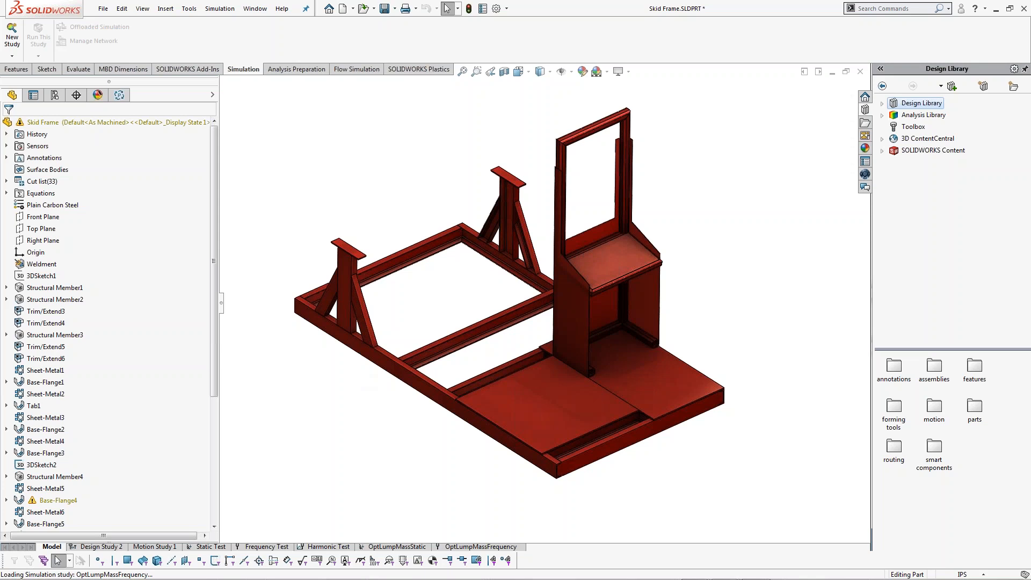
{"action": "left_click", "coordinate": [55, 97]}
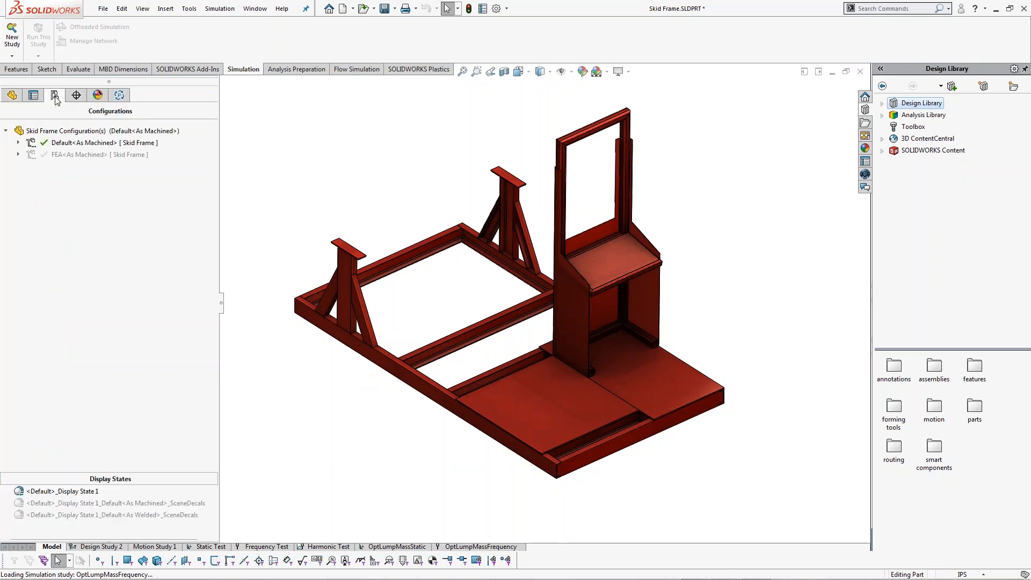
{"action": "double_click", "coordinate": [68, 155]}
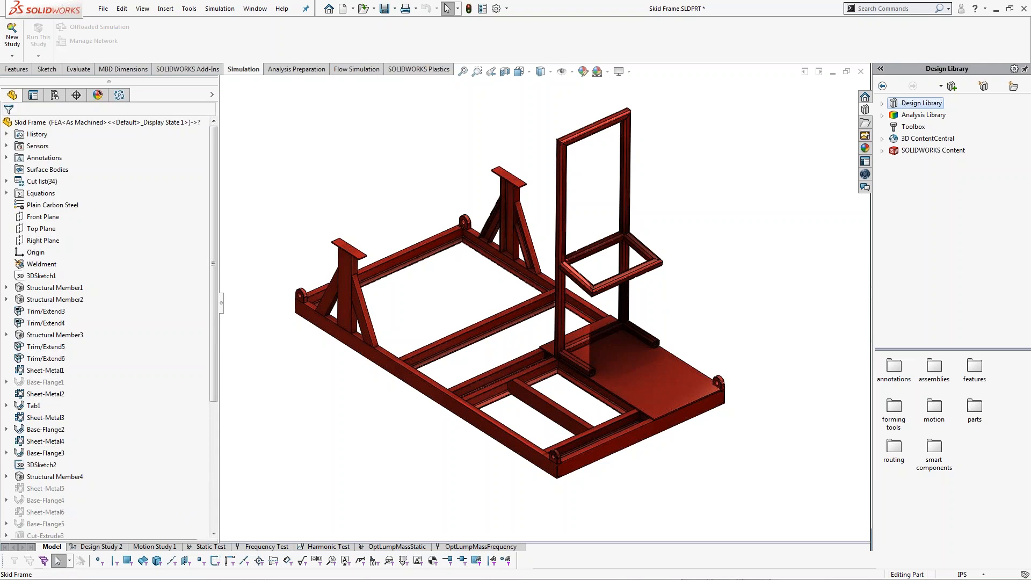
Create a static simulation study named Weldmentiteration1 for the skid frame.
{"action": "left_click", "coordinate": [12, 56]}
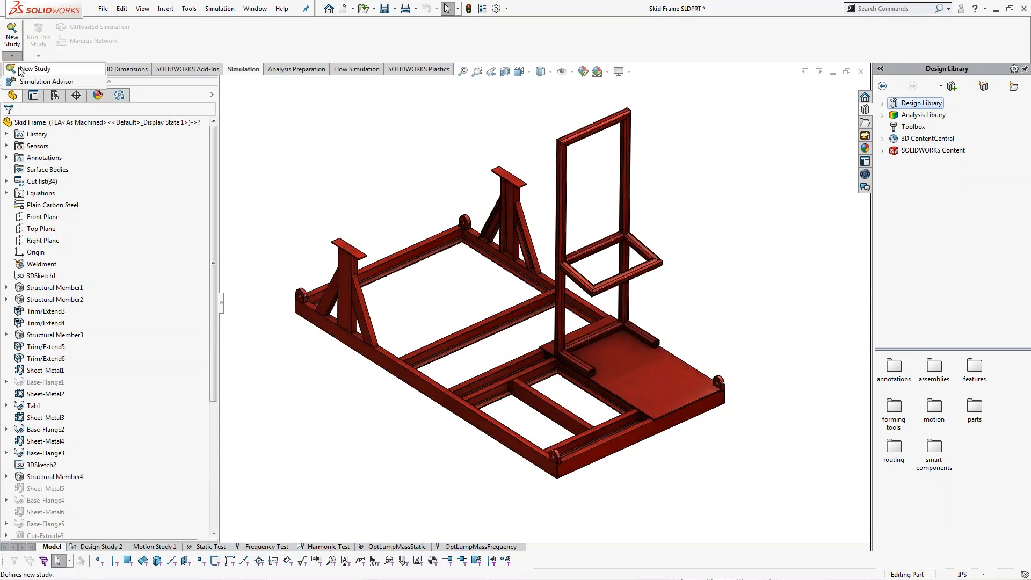
{"action": "left_click", "coordinate": [34, 69]}
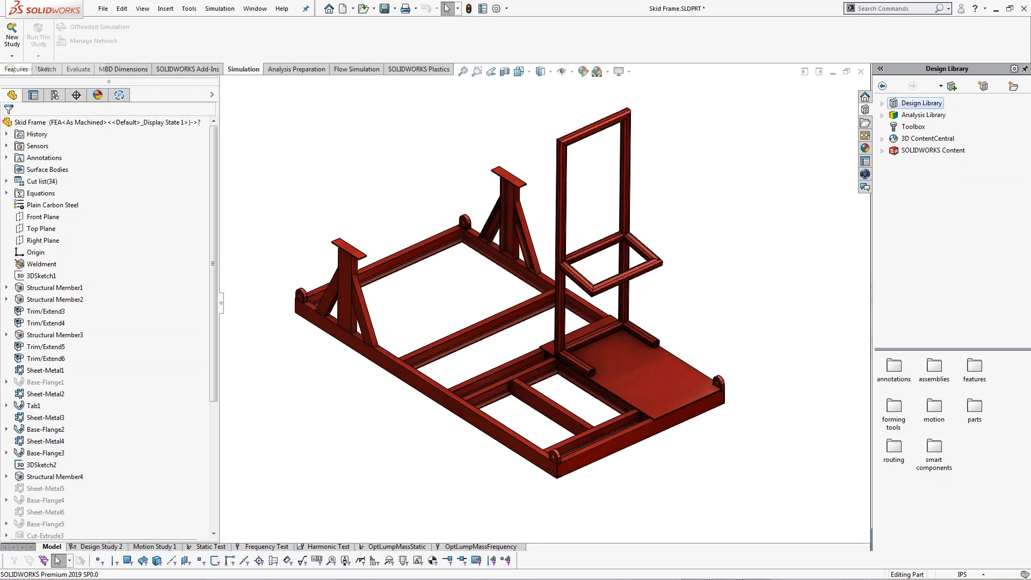
{"action": "type", "text": "Weldmentiteration1"}
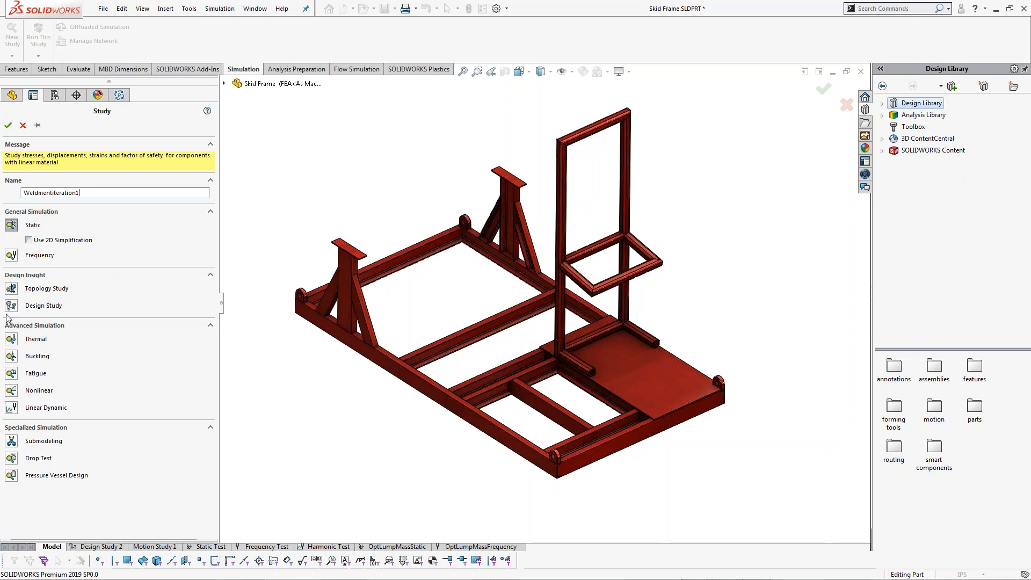
{"action": "key", "text": "Return"}
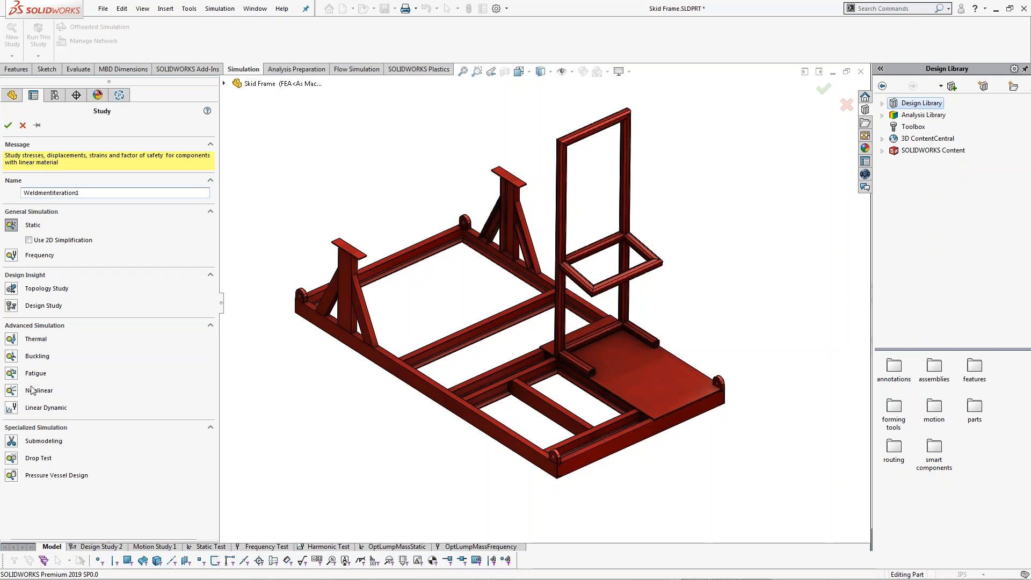
{"action": "left_click", "coordinate": [9, 127]}
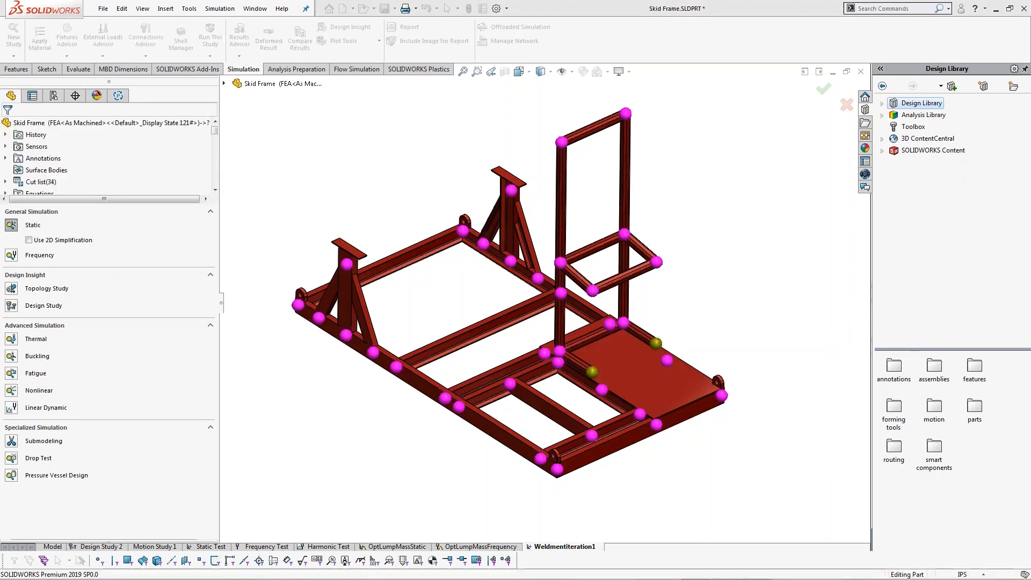
Examine how the study classifies the skid frame's solid, sheet metal and cut-list beam bodies, and review the treatment options for the Mirror3 lug.
{"action": "left_click", "coordinate": [5, 257]}
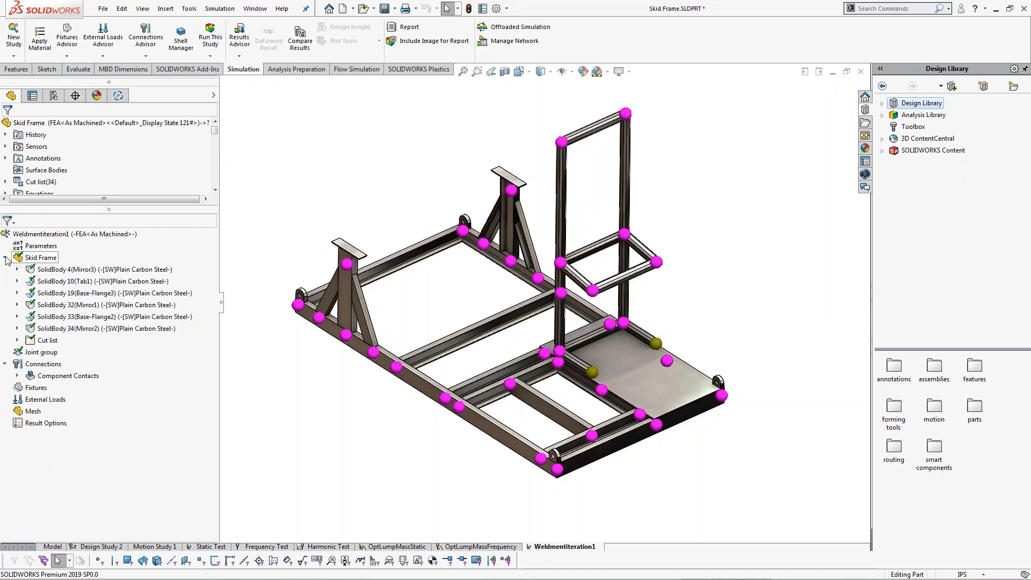
{"action": "left_click", "coordinate": [52, 272]}
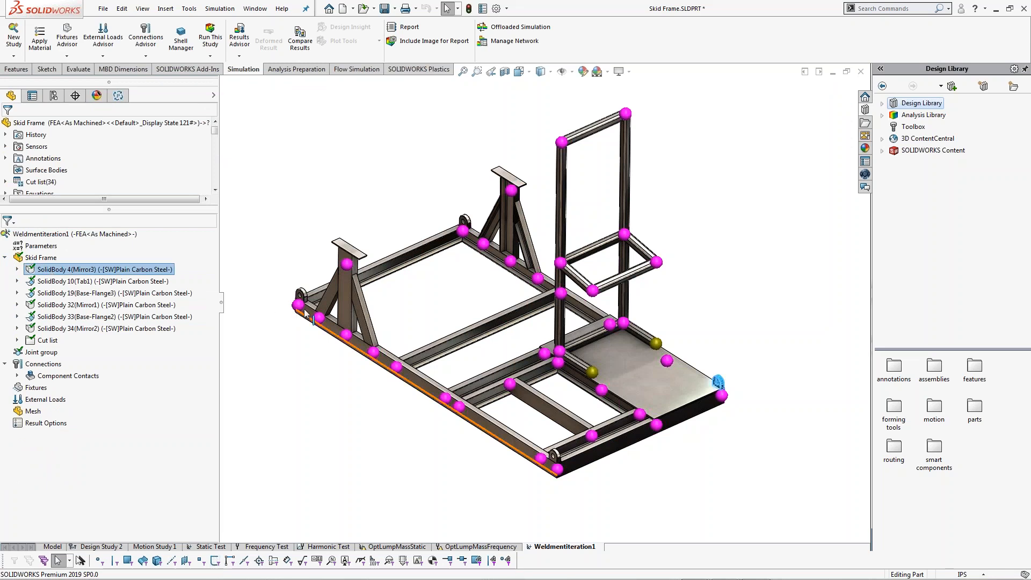
{"action": "left_click", "coordinate": [52, 282]}
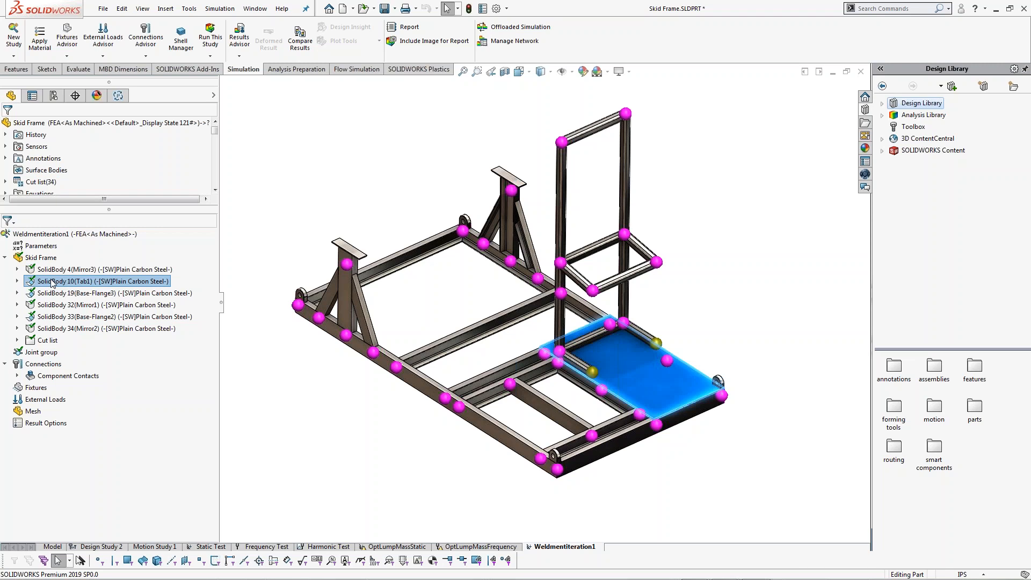
{"action": "left_click", "coordinate": [18, 340]}
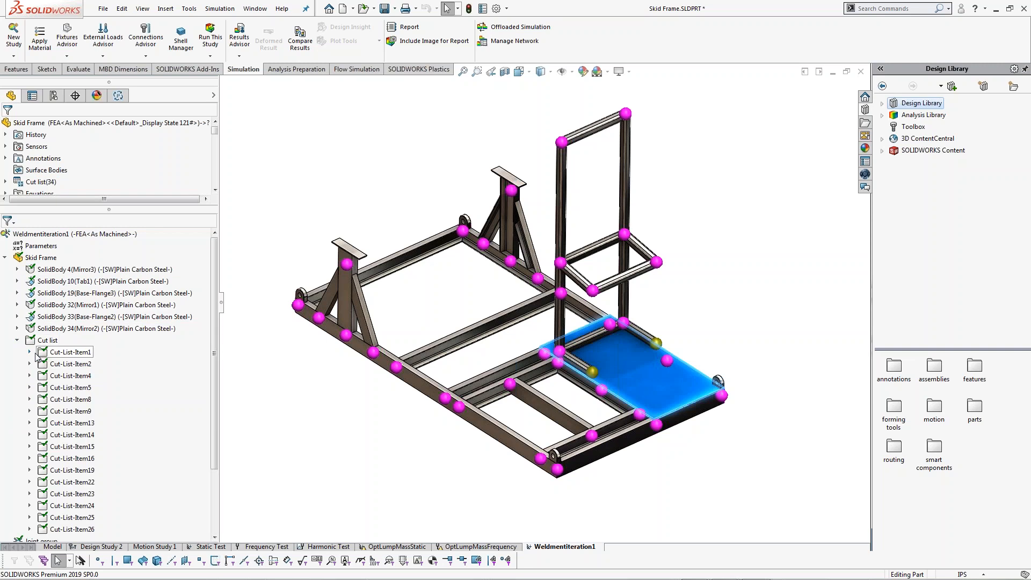
{"action": "left_click", "coordinate": [30, 353]}
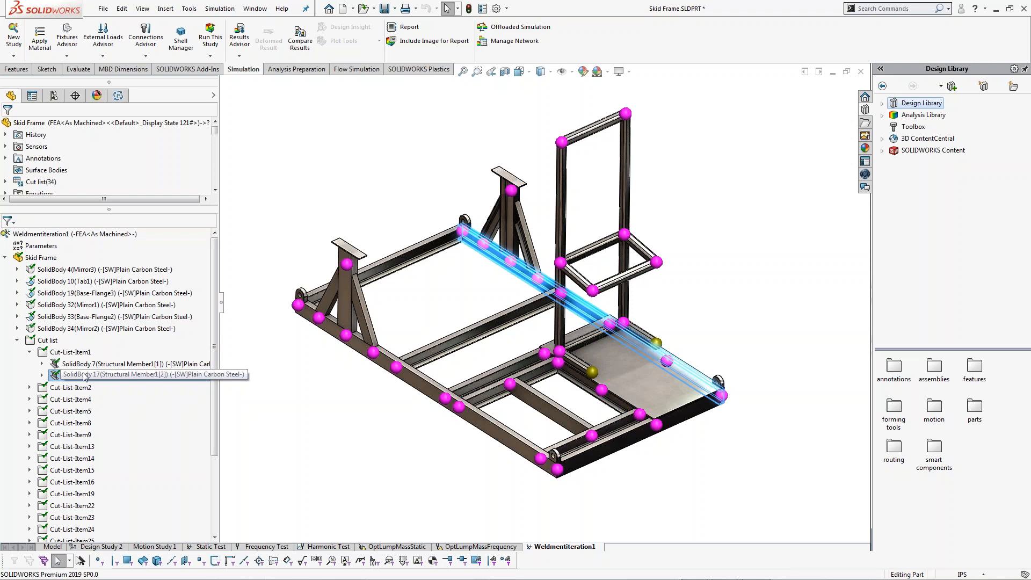
{"action": "left_click", "coordinate": [18, 340]}
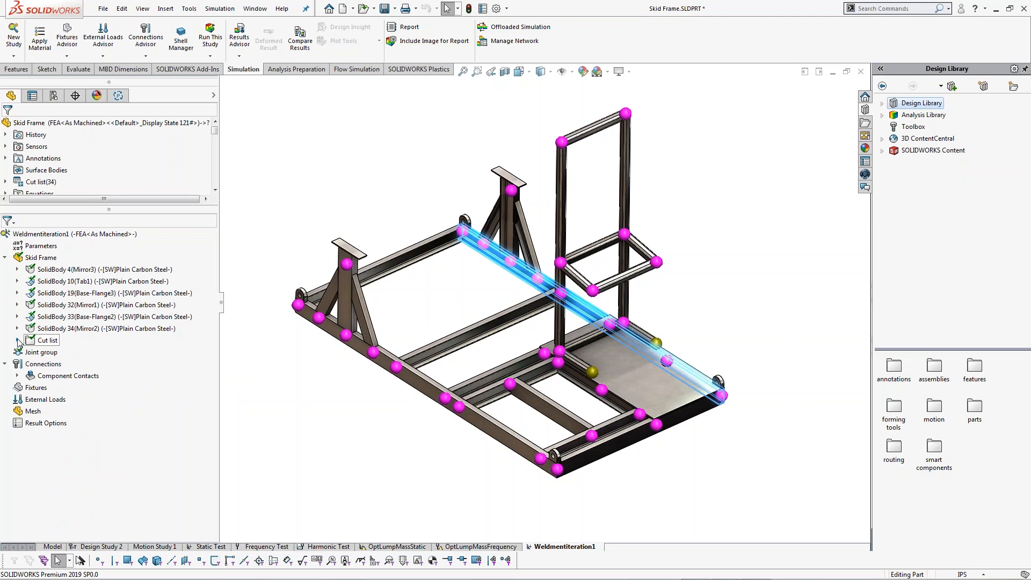
{"action": "right_click", "coordinate": [62, 273]}
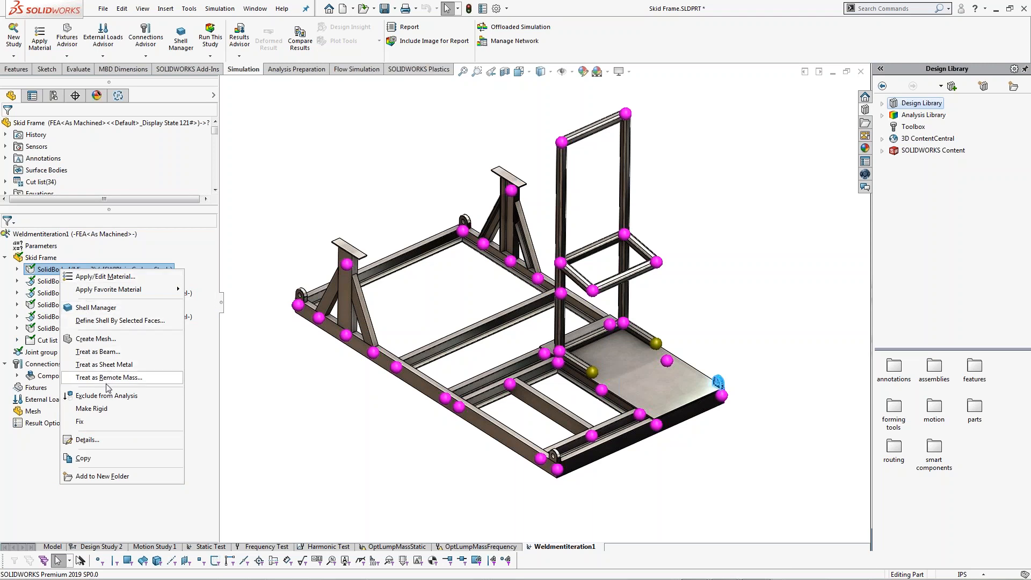
{"action": "key", "text": "Escape"}
{"action": "left_click", "coordinate": [276, 359]}
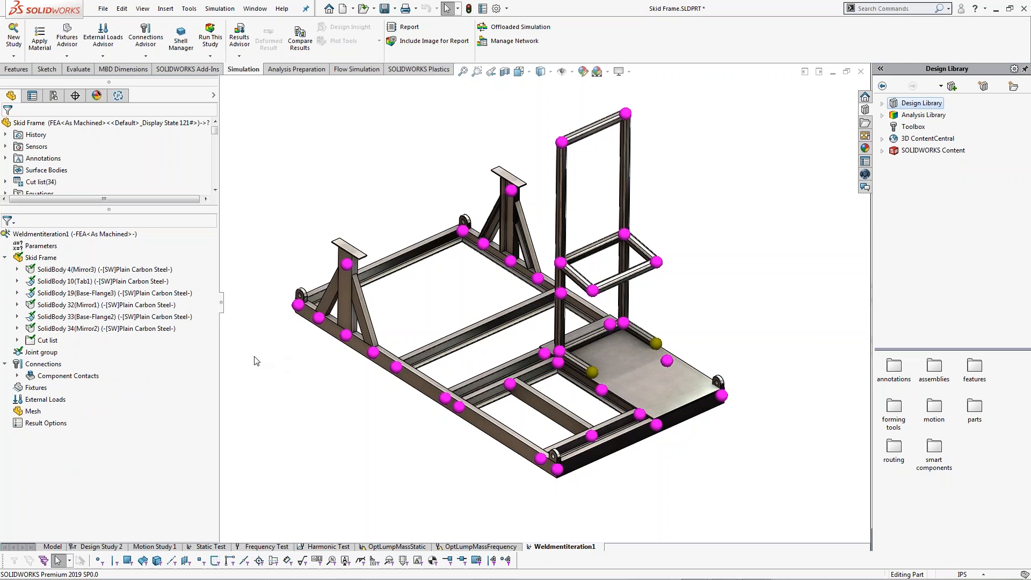
Inspect the study's joint group and the beam joints along the frame and its triangular supports.
{"action": "left_click", "coordinate": [32, 353]}
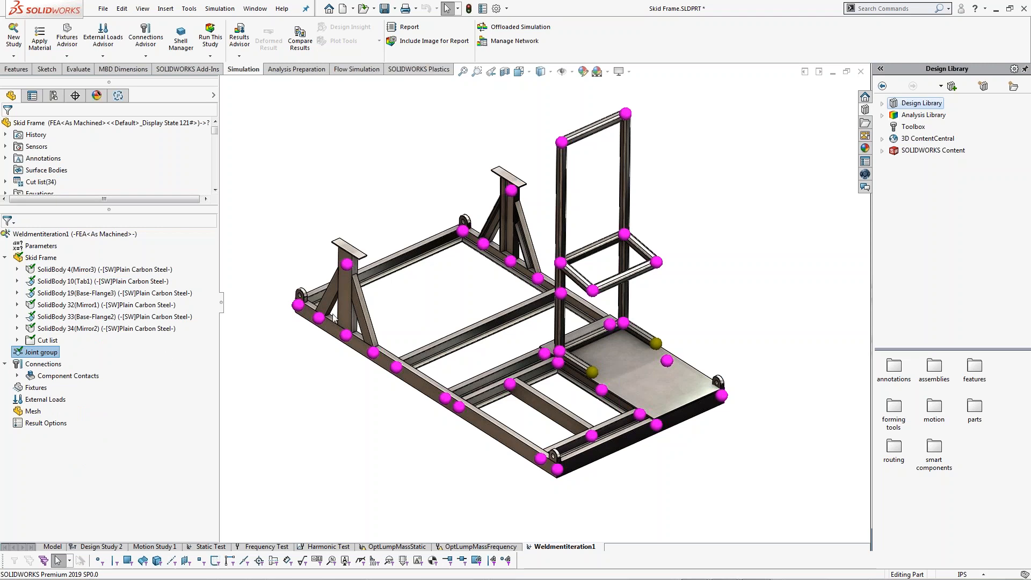
{"action": "scroll", "coordinate": [334, 317], "scroll_direction": "down", "scroll_amount": 5}
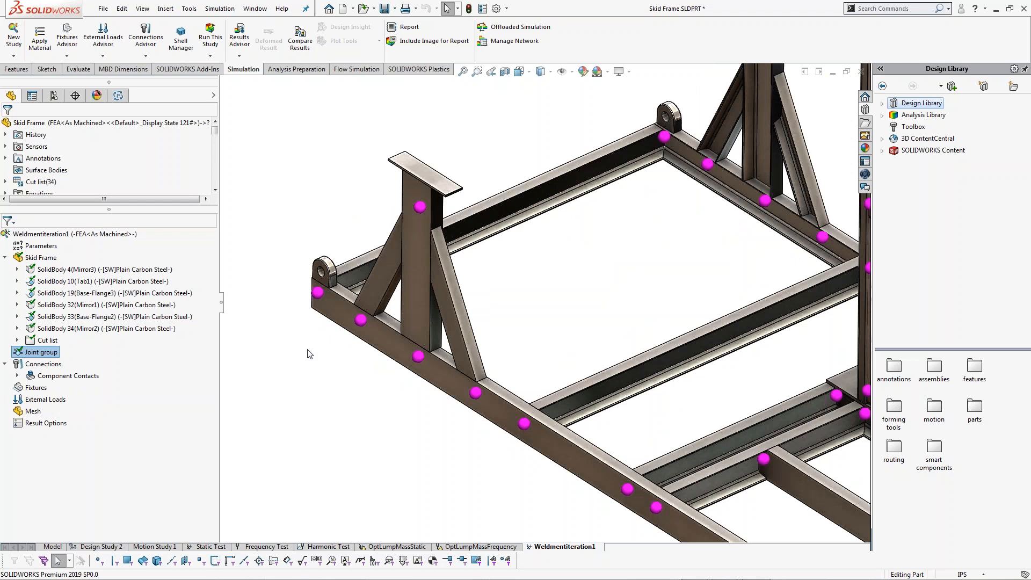
{"action": "left_click", "coordinate": [304, 371]}
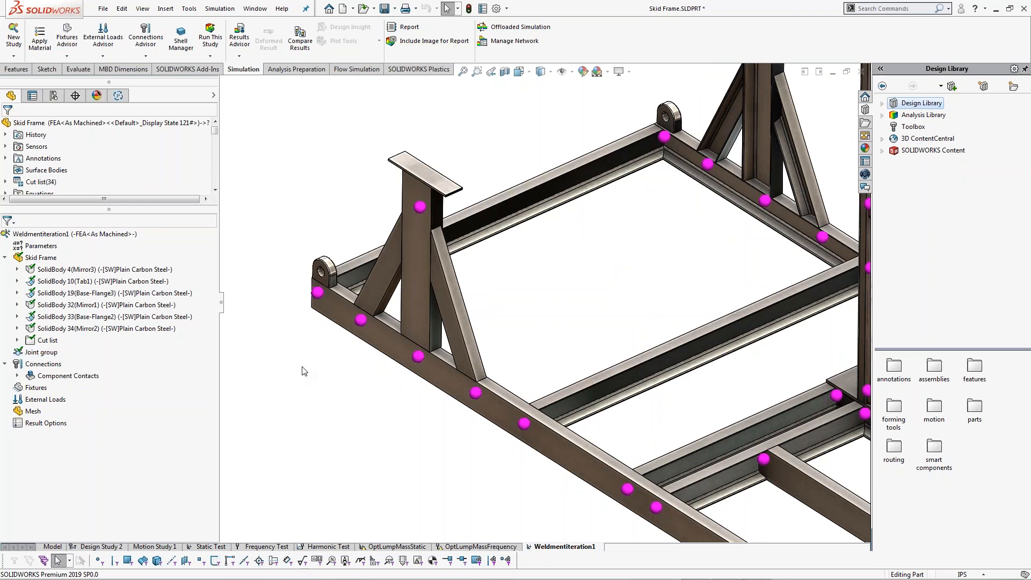
{"action": "scroll", "coordinate": [305, 372], "scroll_direction": "up", "scroll_amount": 6}
{"action": "scroll", "coordinate": [798, 300], "scroll_direction": "down", "scroll_amount": 2}
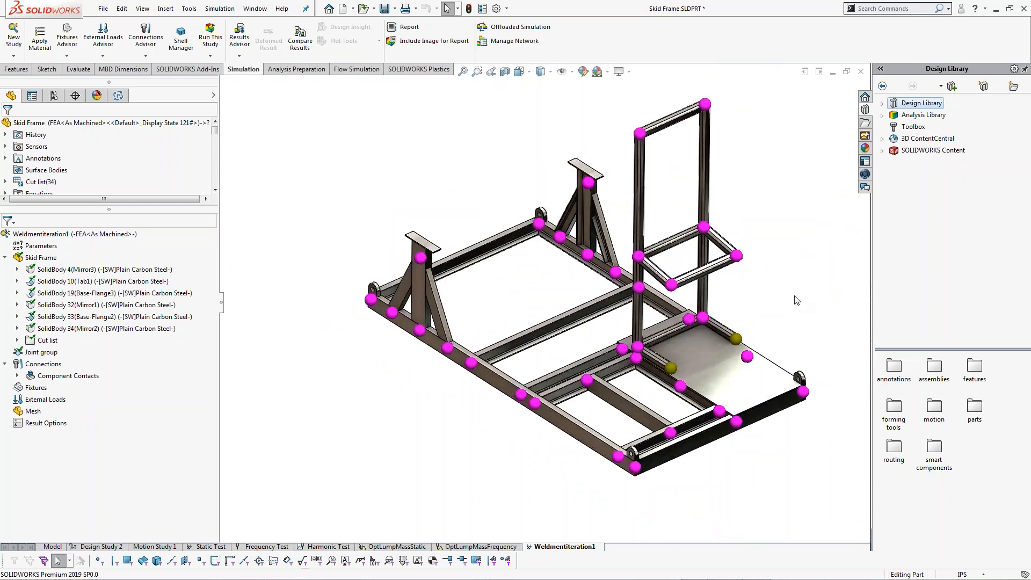
Mesh the skid frame at the default density and render its beams and shells in 3D.
{"action": "right_click", "coordinate": [30, 412]}
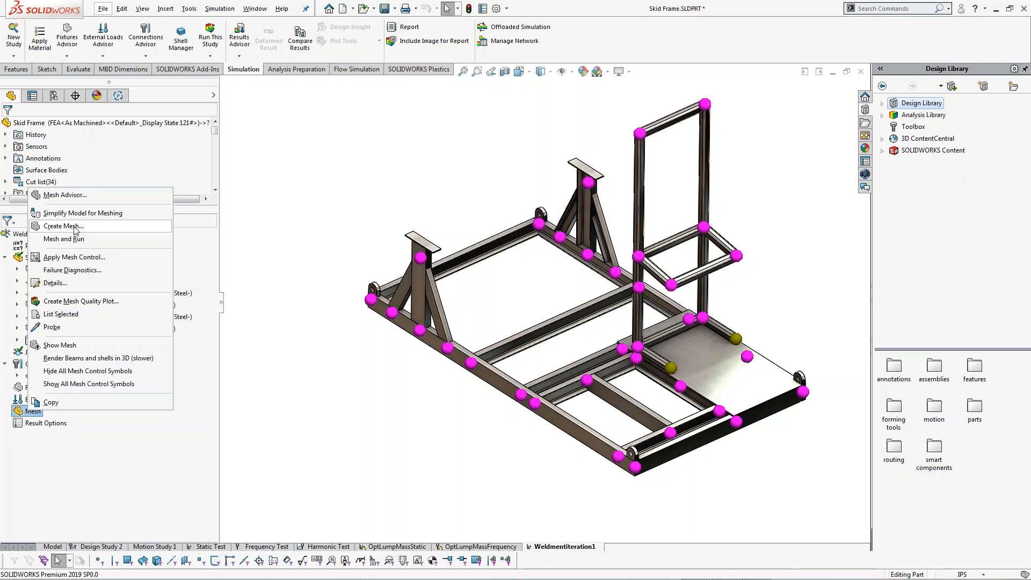
{"action": "left_click", "coordinate": [75, 230]}
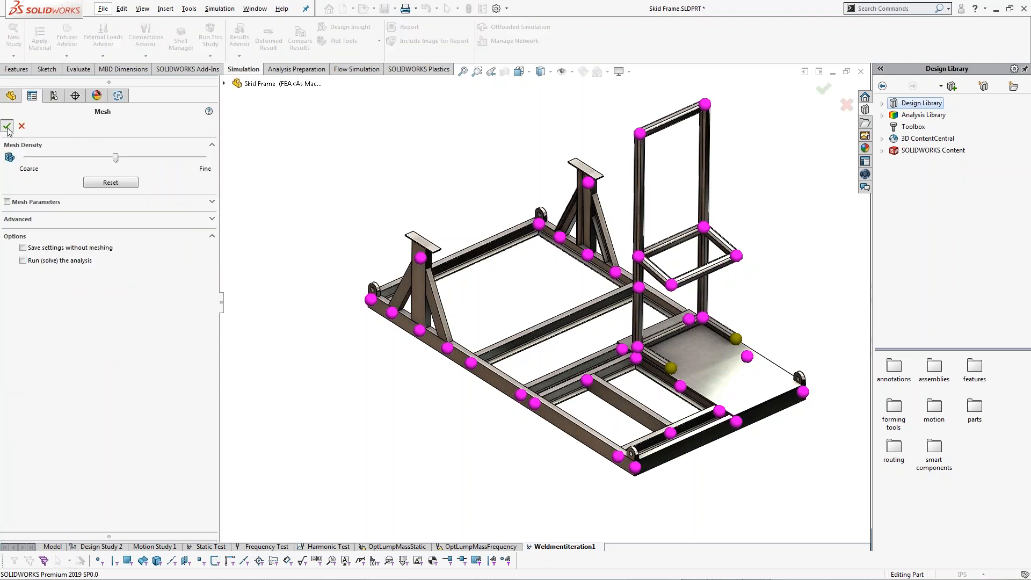
{"action": "left_click", "coordinate": [7, 127]}
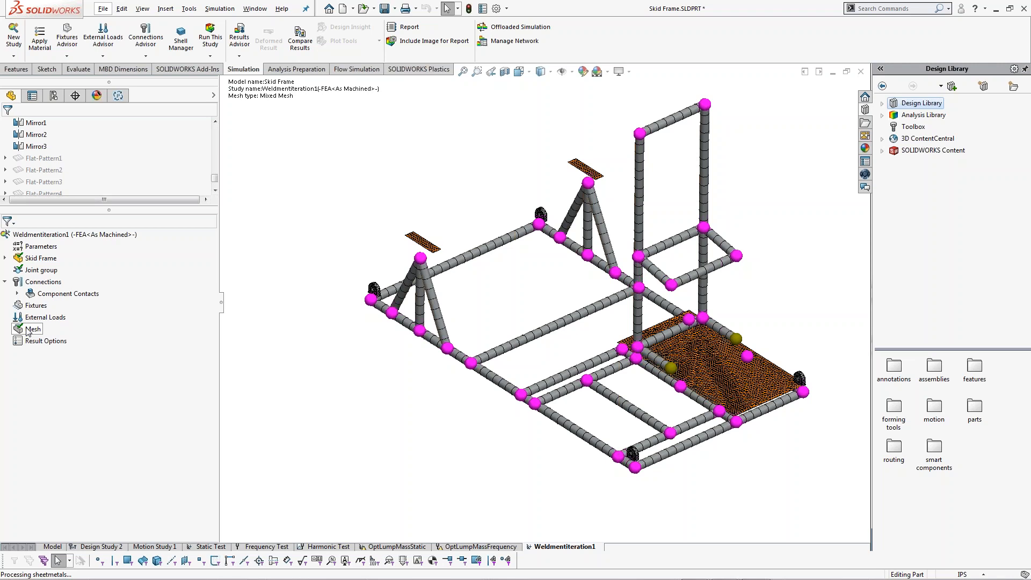
{"action": "right_click", "coordinate": [28, 330]}
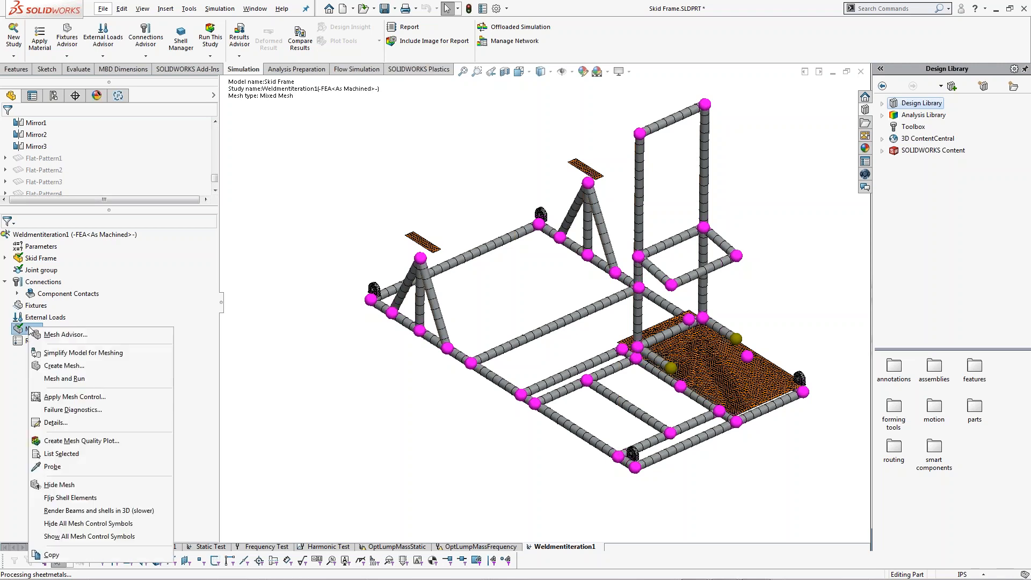
{"action": "left_click", "coordinate": [81, 511]}
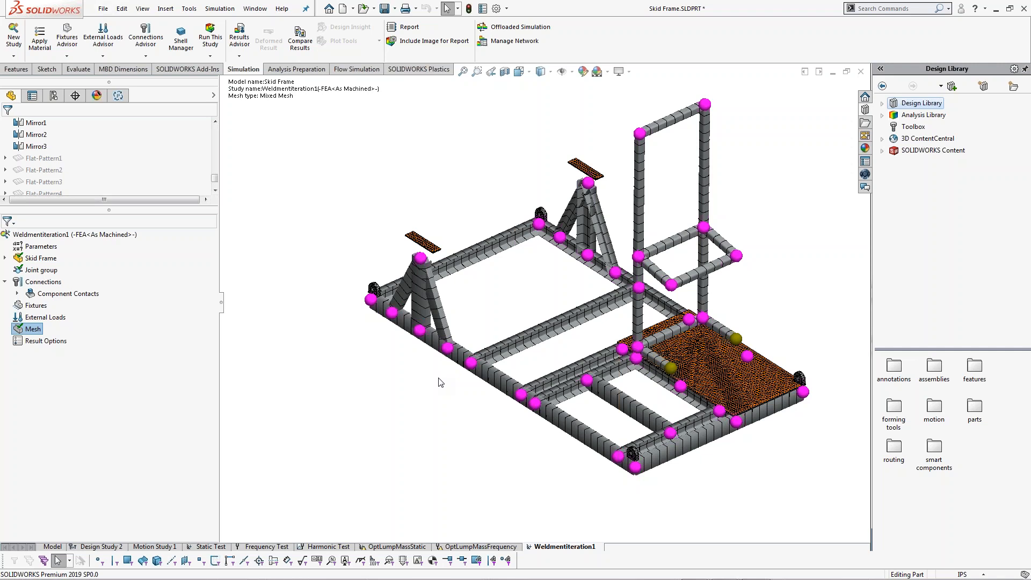
{"action": "key", "text": "alt+Tab"}
{"action": "key", "text": "Right"}
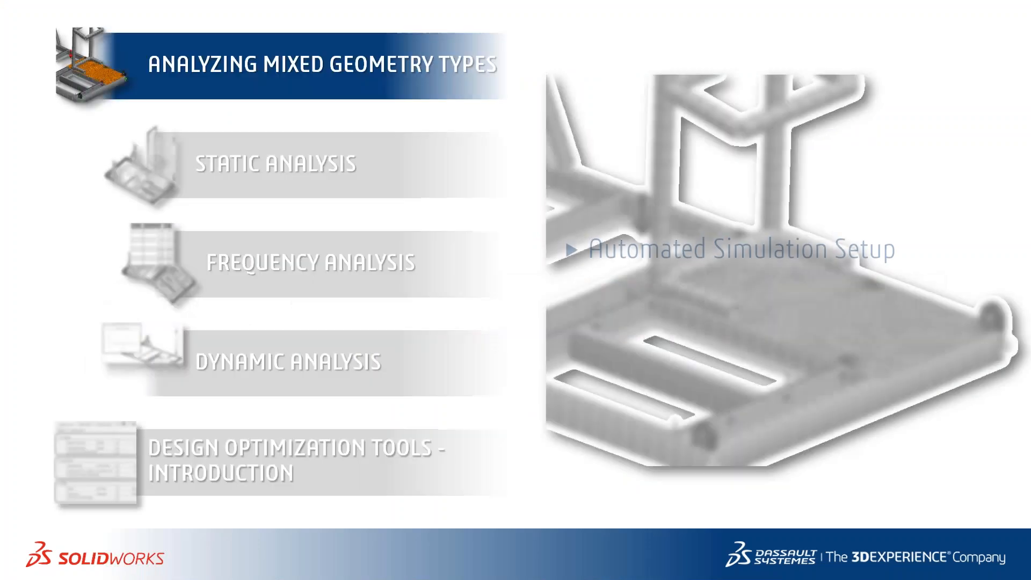
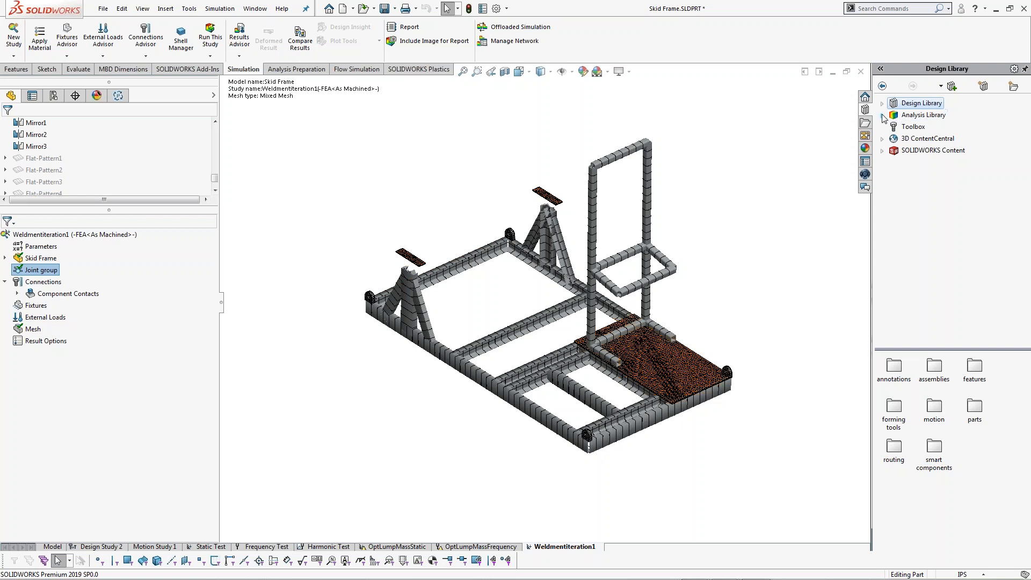
Open the Skid Assembly Simulation Library folder within the Analysis Library to access its saved fixtures and loads.
{"action": "left_click", "coordinate": [882, 103]}
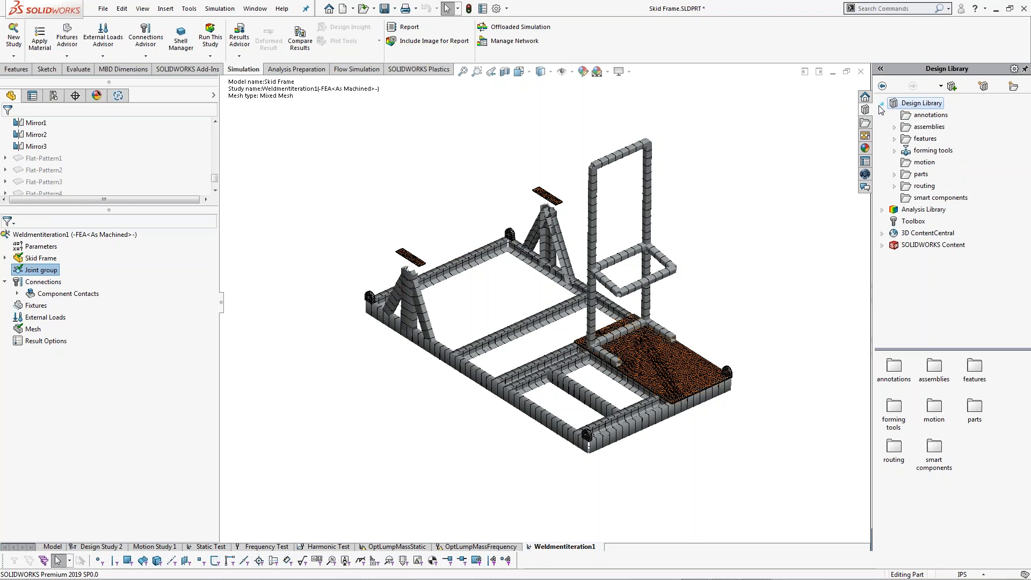
{"action": "left_click", "coordinate": [882, 211]}
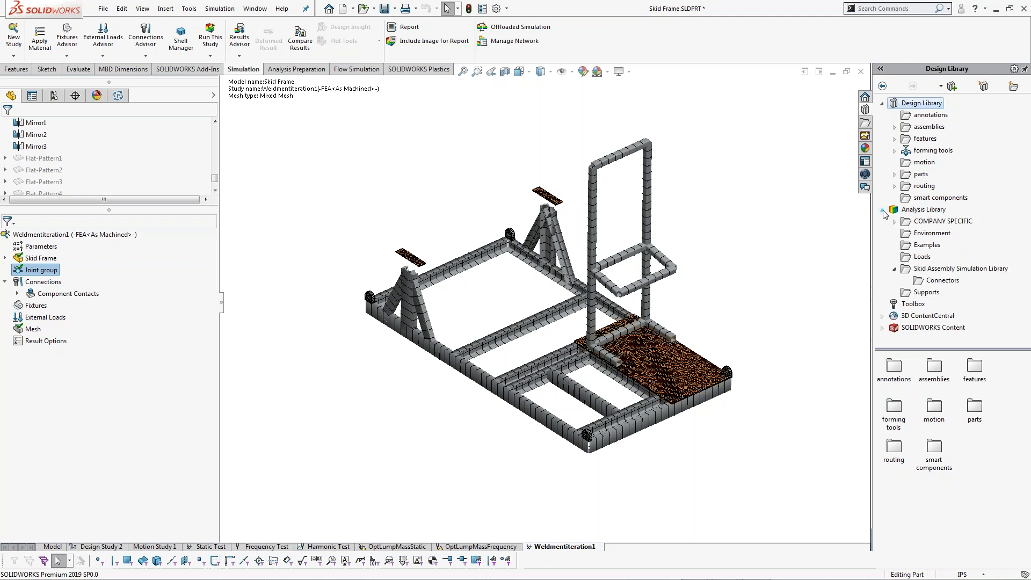
{"action": "left_click", "coordinate": [916, 210]}
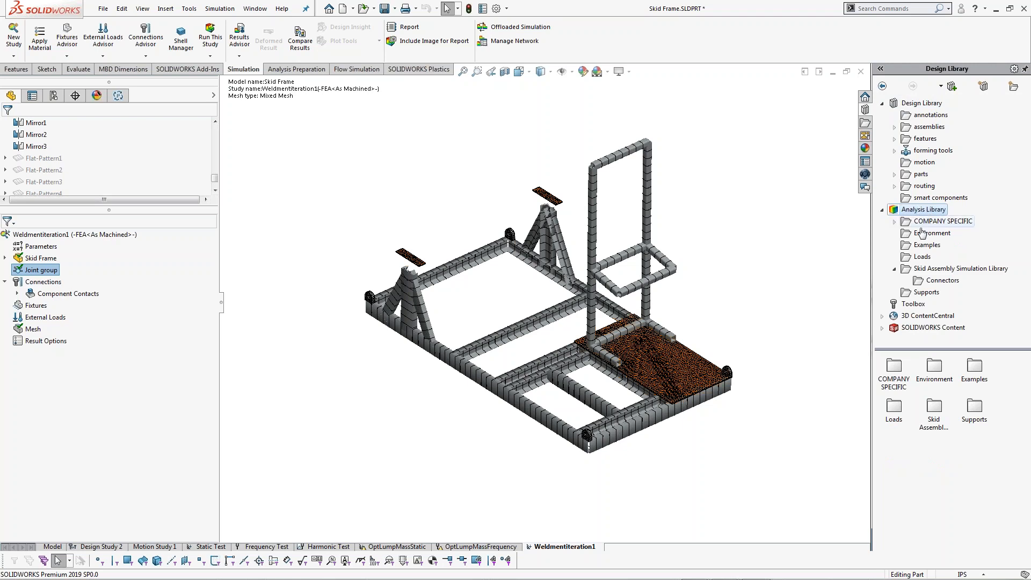
{"action": "left_click", "coordinate": [929, 273]}
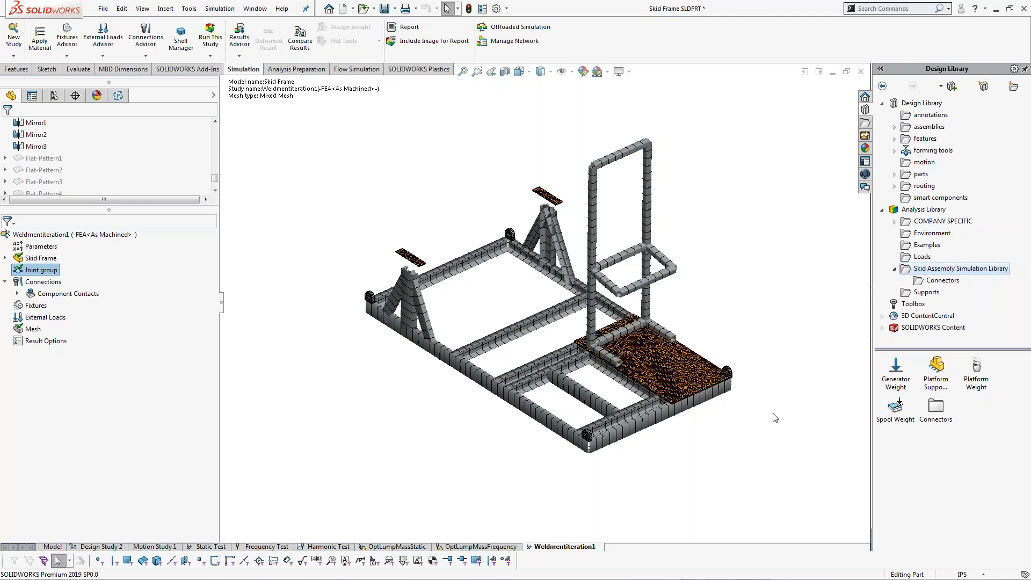
Start a fixed geometry fixture from the library's Platform Support Fixture and select the lug bores at the two corners beside the triangular supports.
{"action": "left_click", "coordinate": [941, 385]}
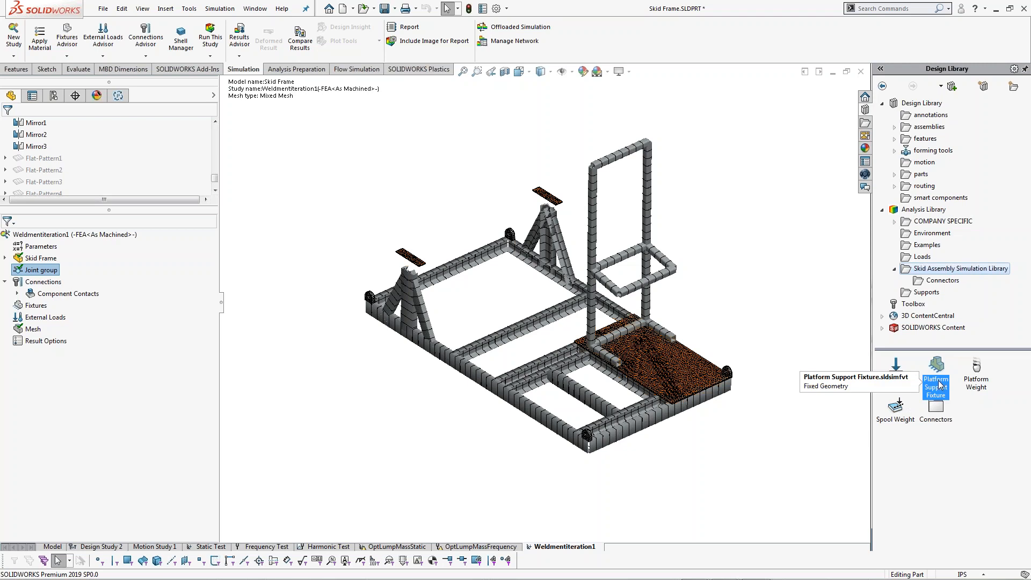
{"action": "left_click", "coordinate": [939, 386]}
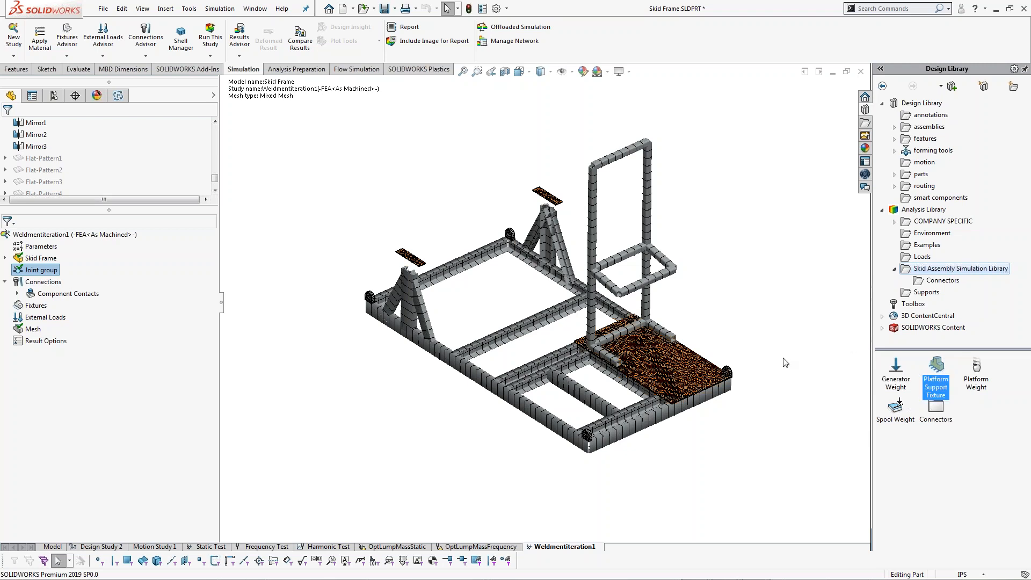
{"action": "left_click_drag", "start_coordinate": [931, 385], "coordinate": [806, 343]}
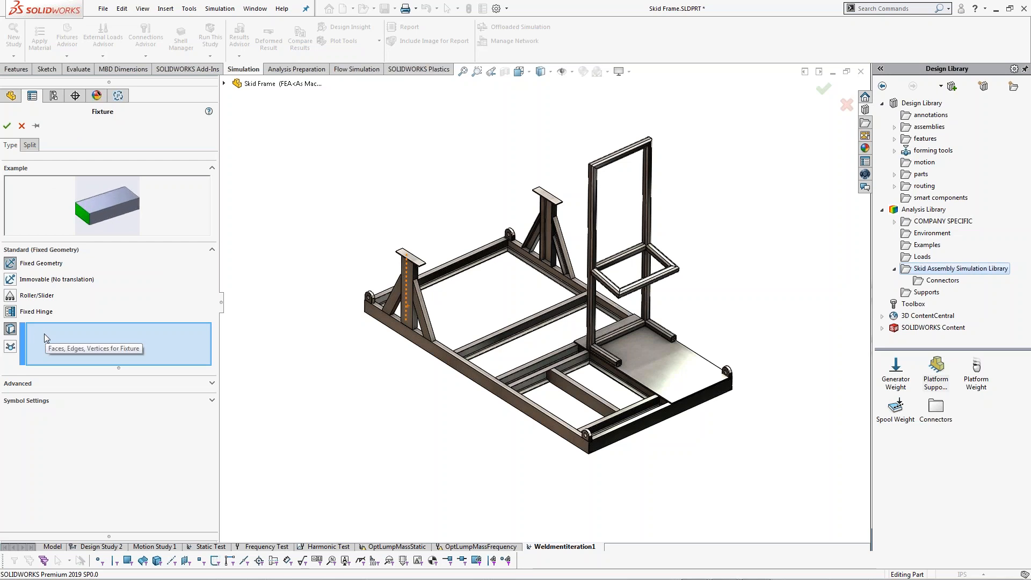
{"action": "scroll", "coordinate": [422, 299], "scroll_direction": "down", "scroll_amount": 2}
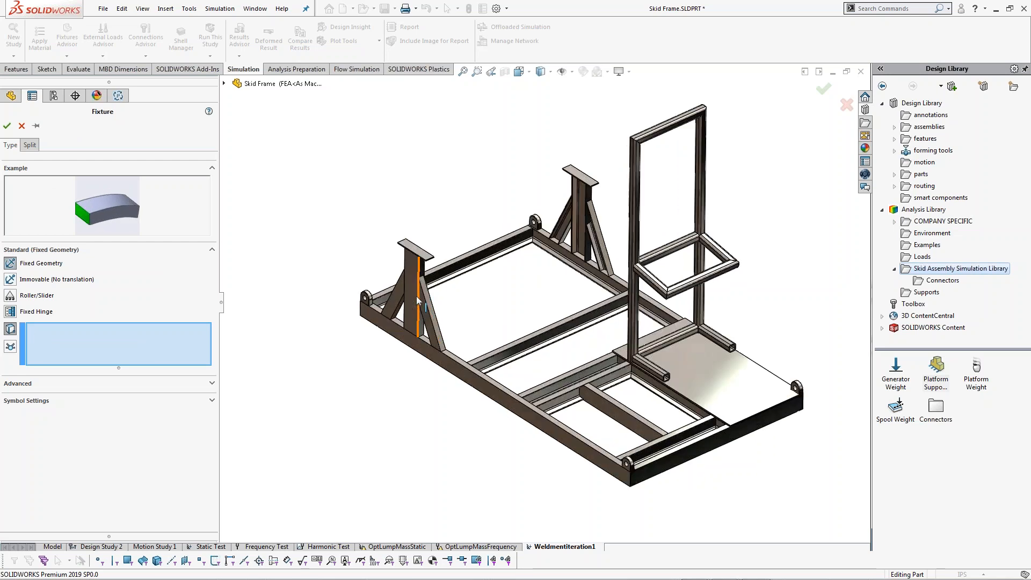
{"action": "scroll", "coordinate": [418, 300], "scroll_direction": "down", "scroll_amount": 5}
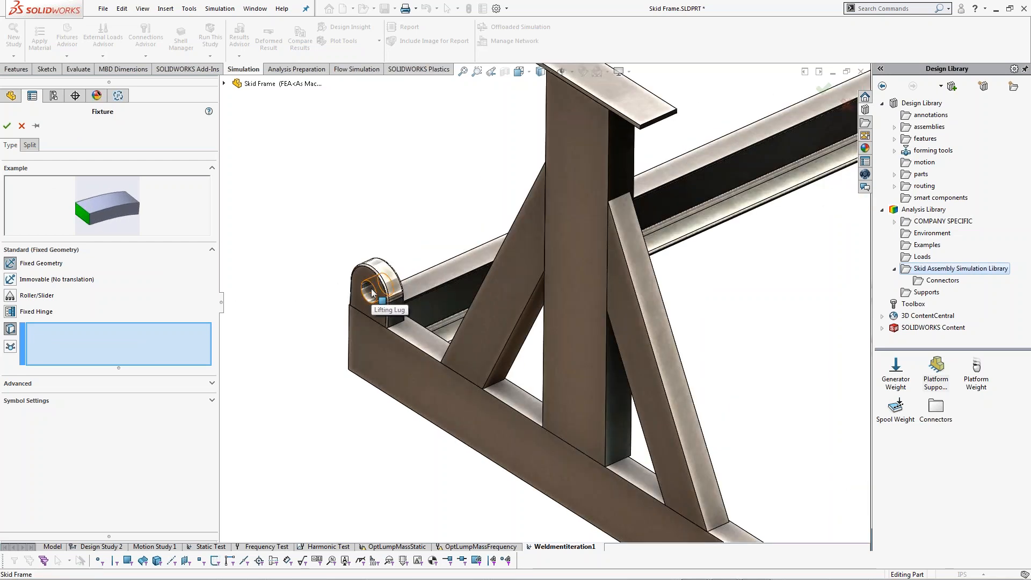
{"action": "left_click", "coordinate": [373, 292]}
{"action": "scroll", "coordinate": [633, 248], "scroll_direction": "up", "scroll_amount": 7}
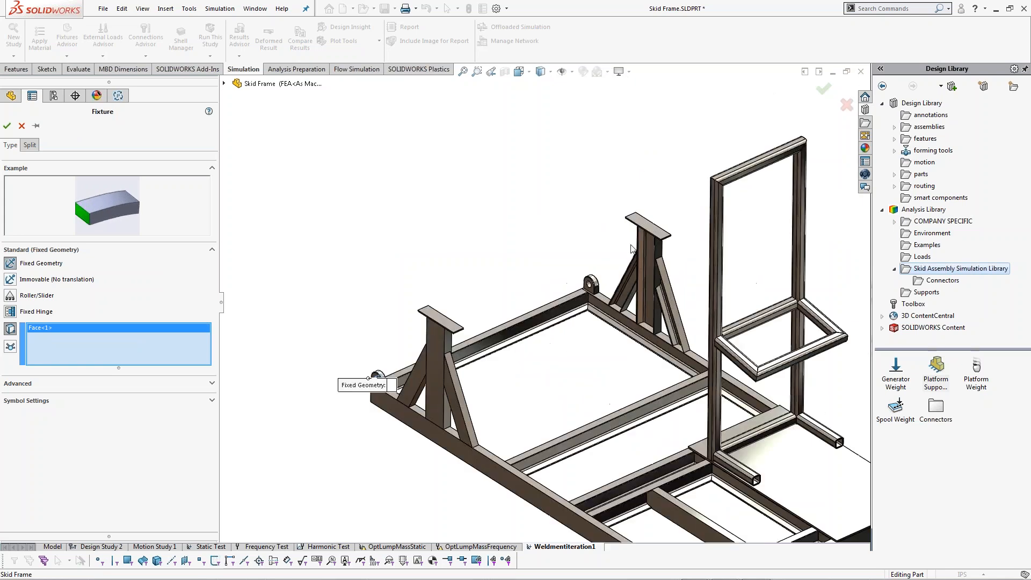
{"action": "scroll", "coordinate": [628, 264], "scroll_direction": "down", "scroll_amount": 3}
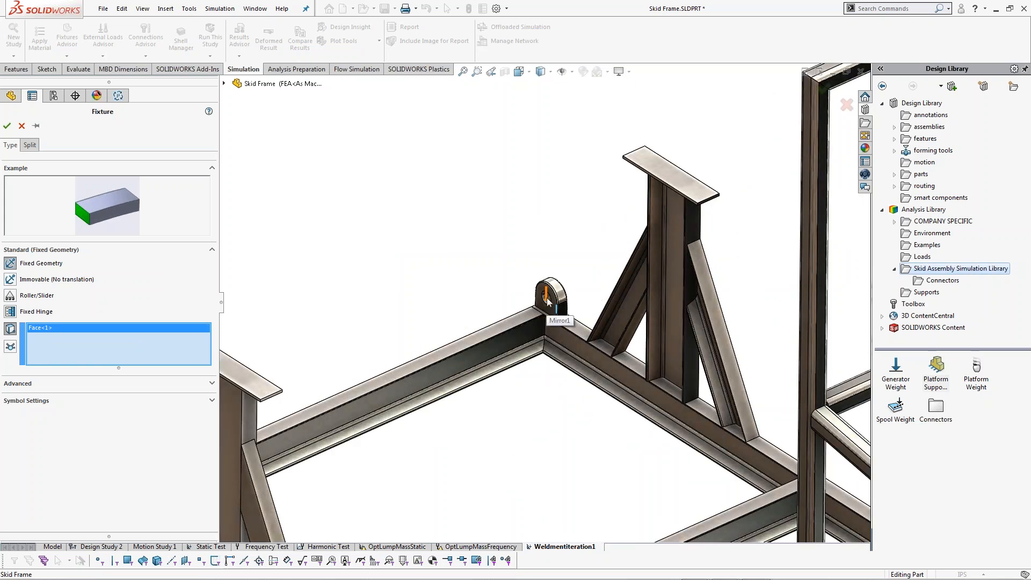
{"action": "scroll", "coordinate": [546, 300], "scroll_direction": "down", "scroll_amount": 2}
{"action": "scroll", "coordinate": [546, 300], "scroll_direction": "down", "scroll_amount": 2}
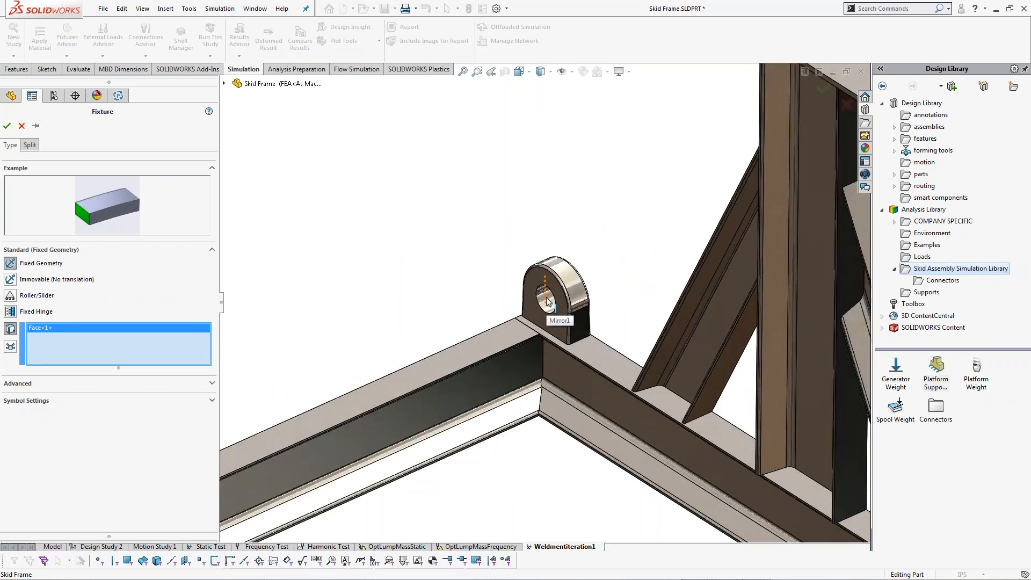
{"action": "left_click", "coordinate": [546, 298]}
Add the bores of the two lugs at the platform end to the fixed geometry fixture and apply it.
{"action": "key", "text": "f"}
{"action": "scroll", "coordinate": [648, 379], "scroll_direction": "down", "scroll_amount": 3}
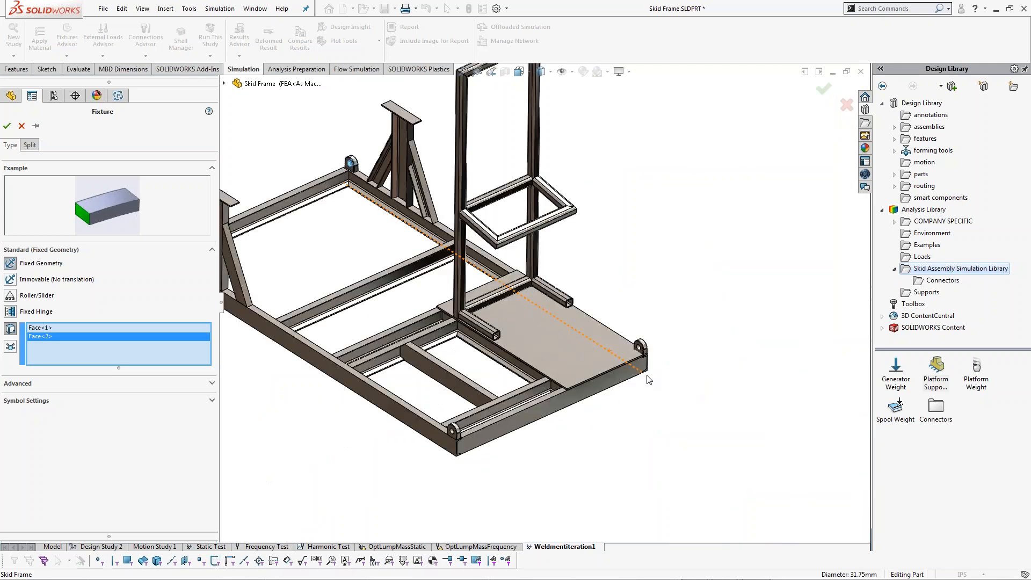
{"action": "left_click", "coordinate": [612, 314]}
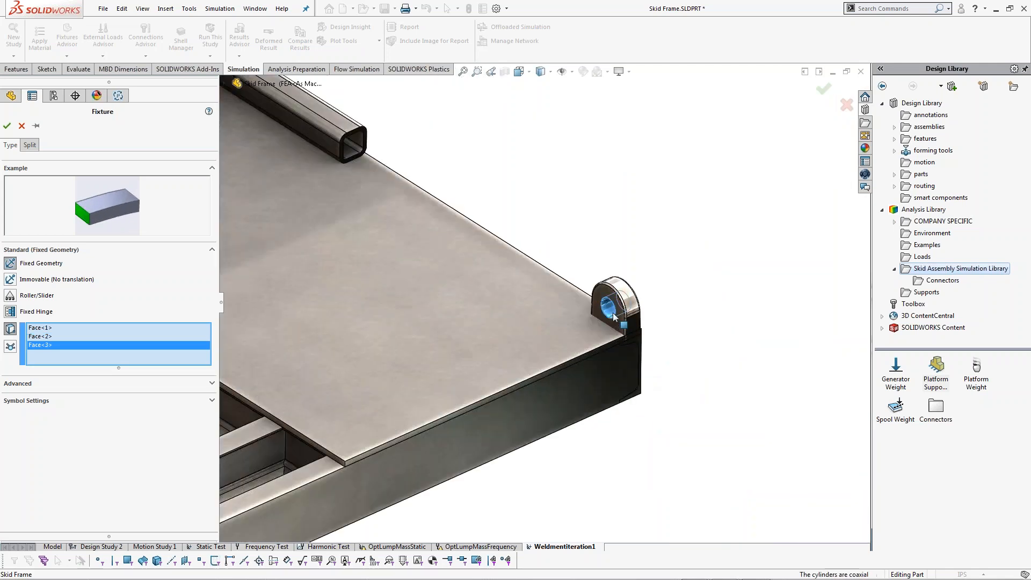
{"action": "scroll", "coordinate": [615, 316], "scroll_direction": "up", "scroll_amount": 5}
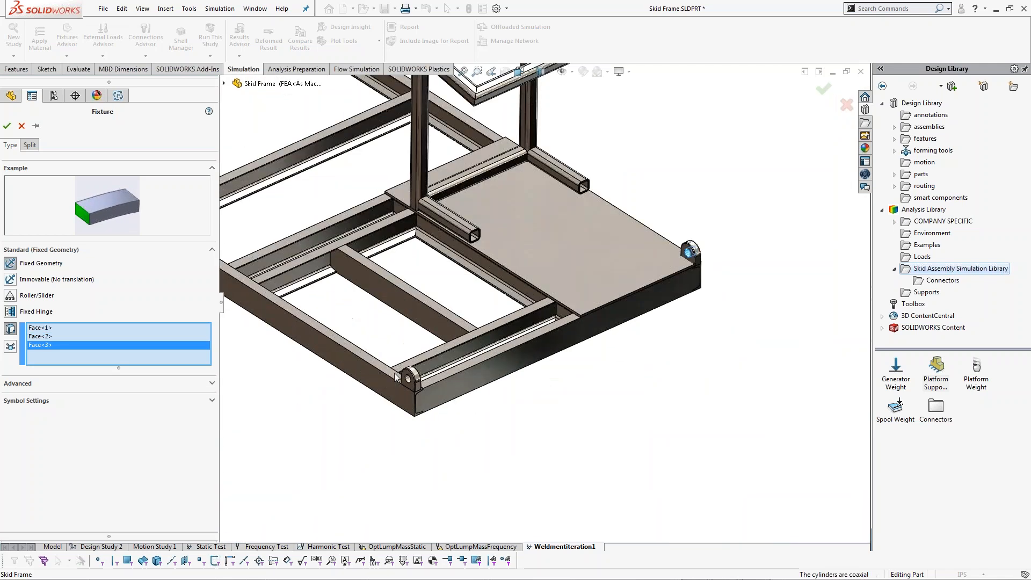
{"action": "scroll", "coordinate": [397, 376], "scroll_direction": "down", "scroll_amount": 3}
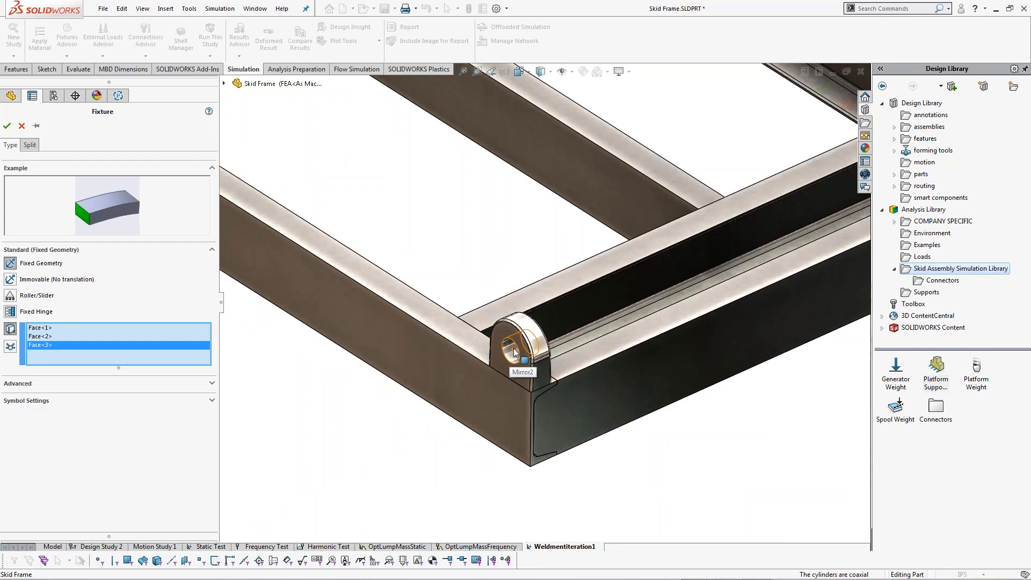
{"action": "left_click", "coordinate": [515, 353]}
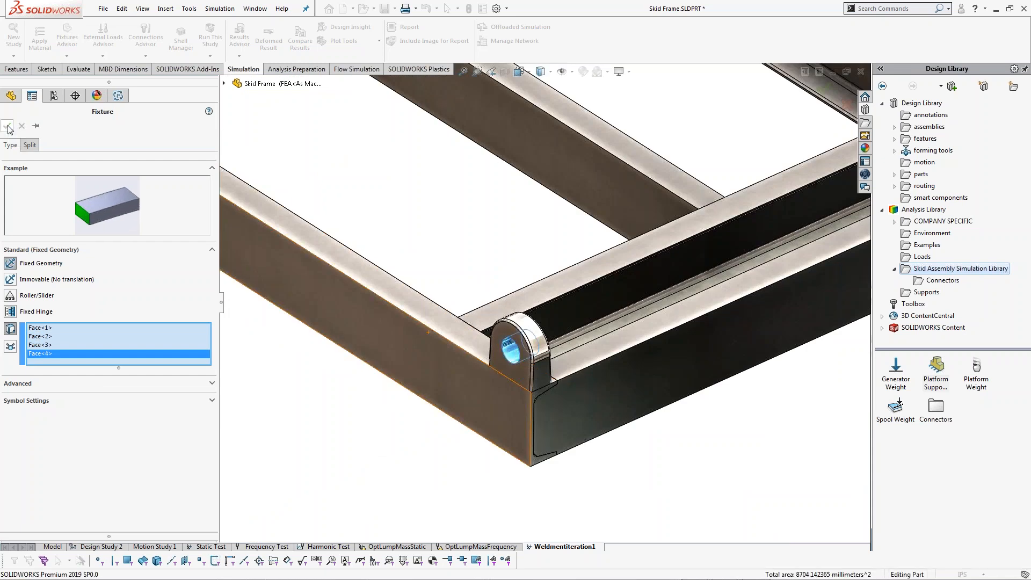
{"action": "left_click", "coordinate": [7, 127]}
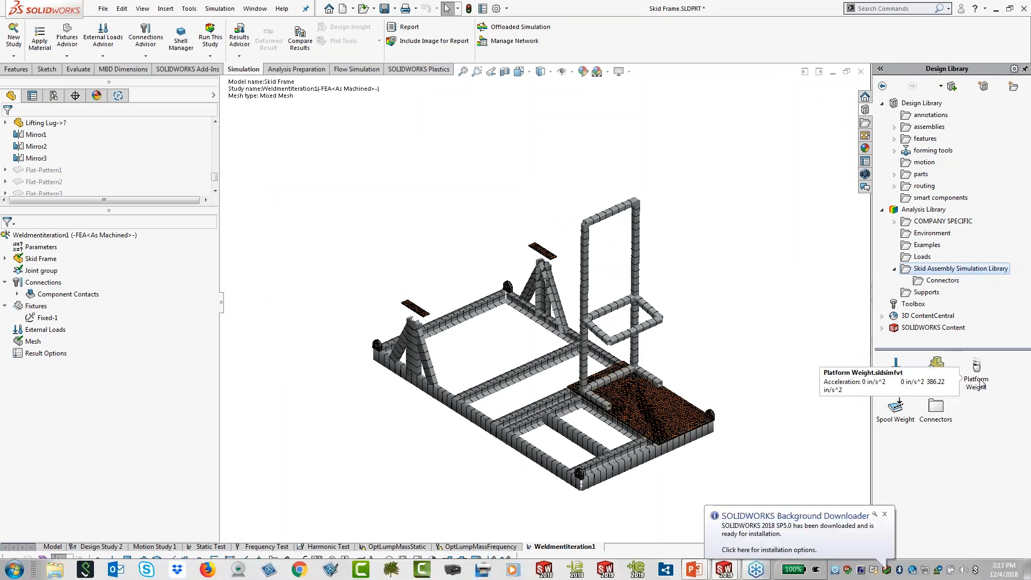
Apply the library's Platform Weight as a gravity load of -386.22 in/s^2 normal to the Top Plane.
{"action": "left_click_drag", "start_coordinate": [977, 383], "coordinate": [759, 286]}
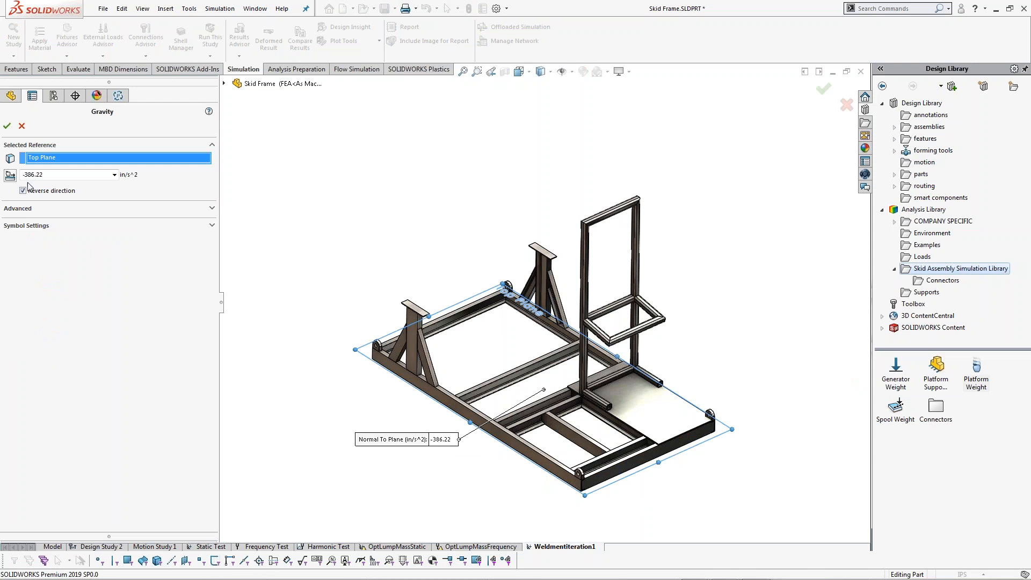
{"action": "left_click", "coordinate": [8, 127]}
Start a remote load from the library's Spool Weight and select the faces of the plates atop both triangular supports.
{"action": "left_click", "coordinate": [896, 408]}
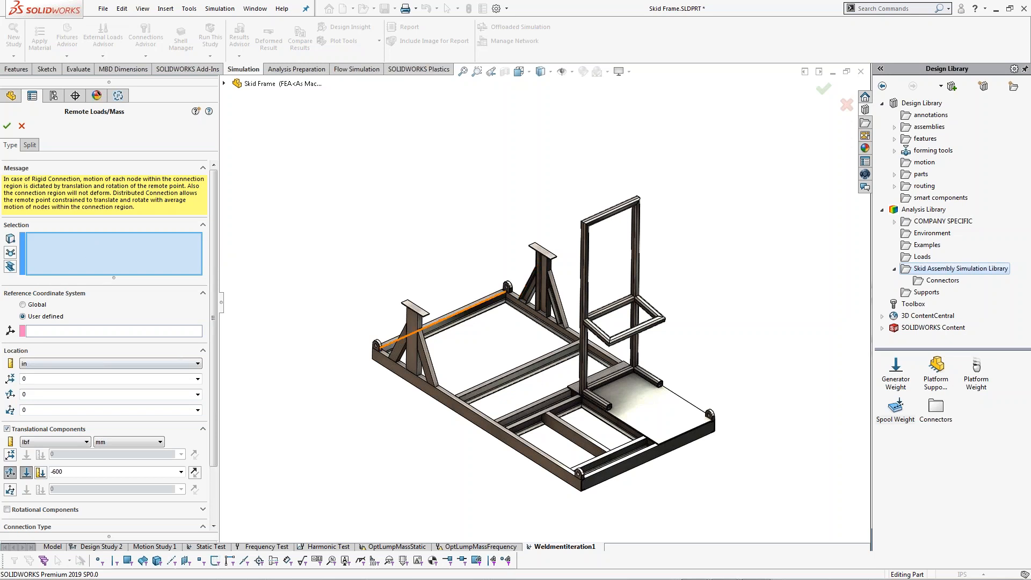
{"action": "scroll", "coordinate": [445, 324], "scroll_direction": "down", "scroll_amount": 2}
{"action": "scroll", "coordinate": [445, 324], "scroll_direction": "down", "scroll_amount": 3}
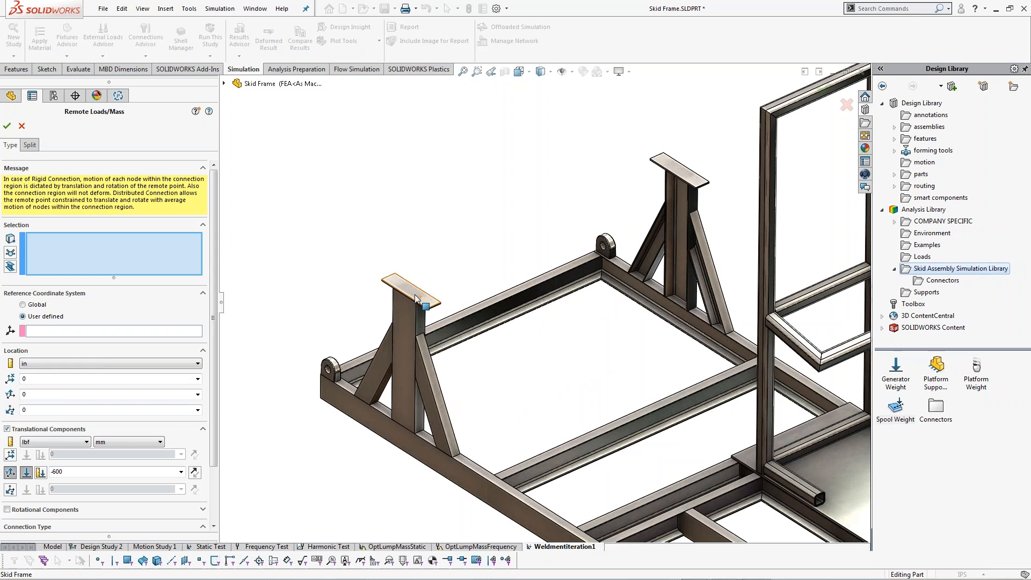
{"action": "left_click", "coordinate": [675, 168]}
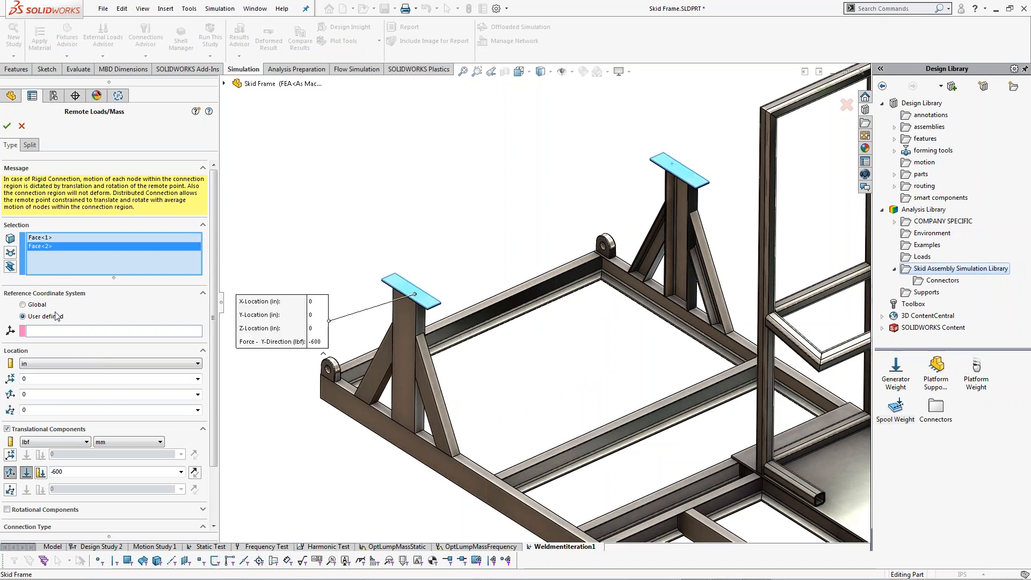
Reference the remote load to Coordinate System1 and apply it with a rigid connection and -600 lbf in the Y direction.
{"action": "scroll", "coordinate": [161, 344], "scroll_direction": "down", "scroll_amount": 1}
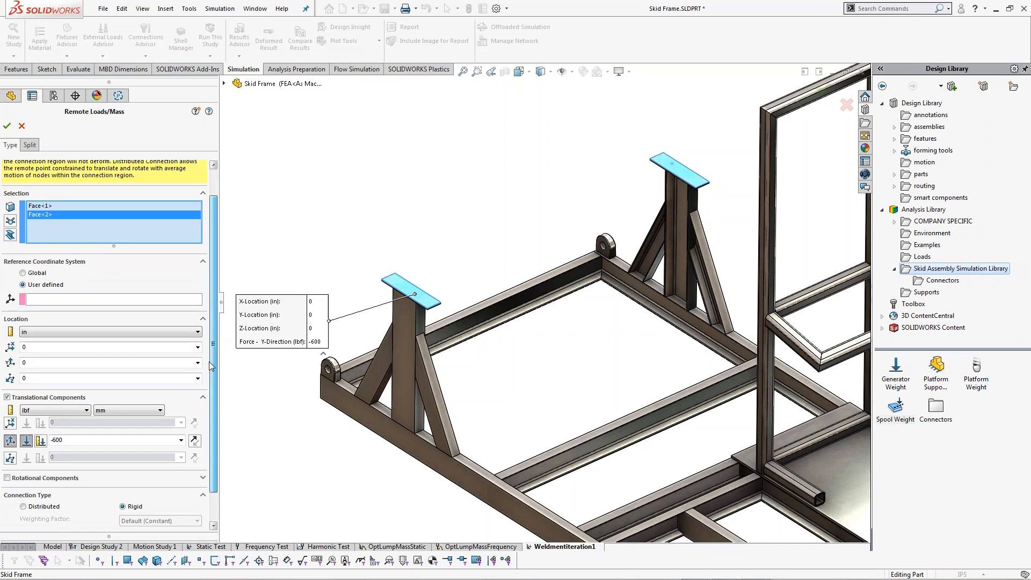
{"action": "left_click", "coordinate": [145, 301]}
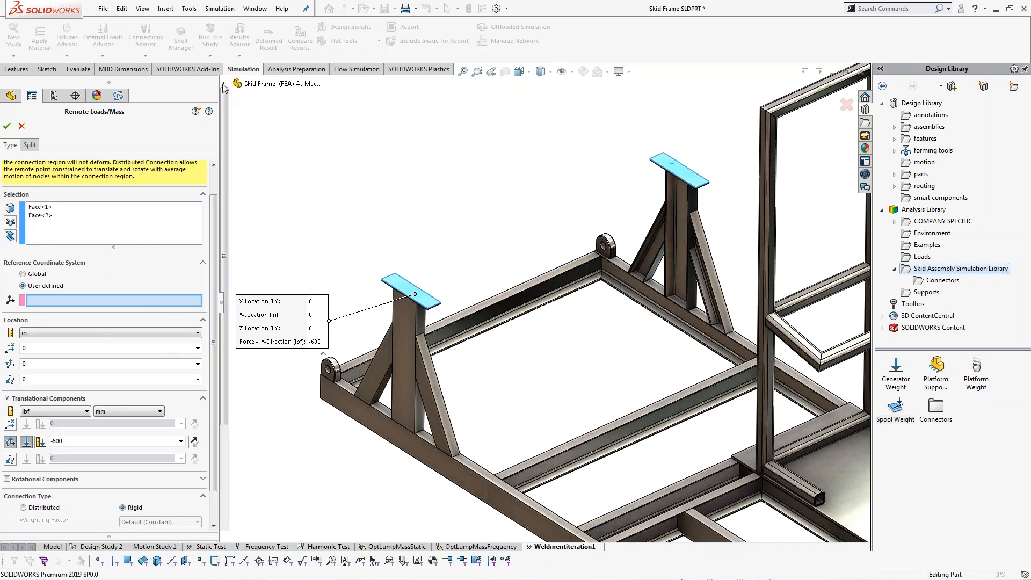
{"action": "left_click", "coordinate": [224, 85]}
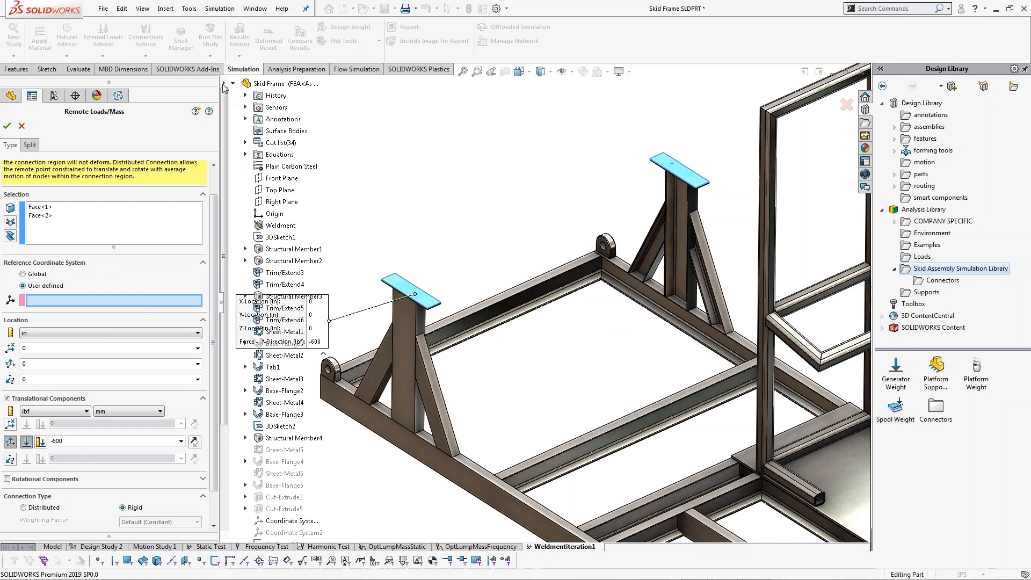
{"action": "scroll", "coordinate": [375, 256], "scroll_direction": "up", "scroll_amount": 2}
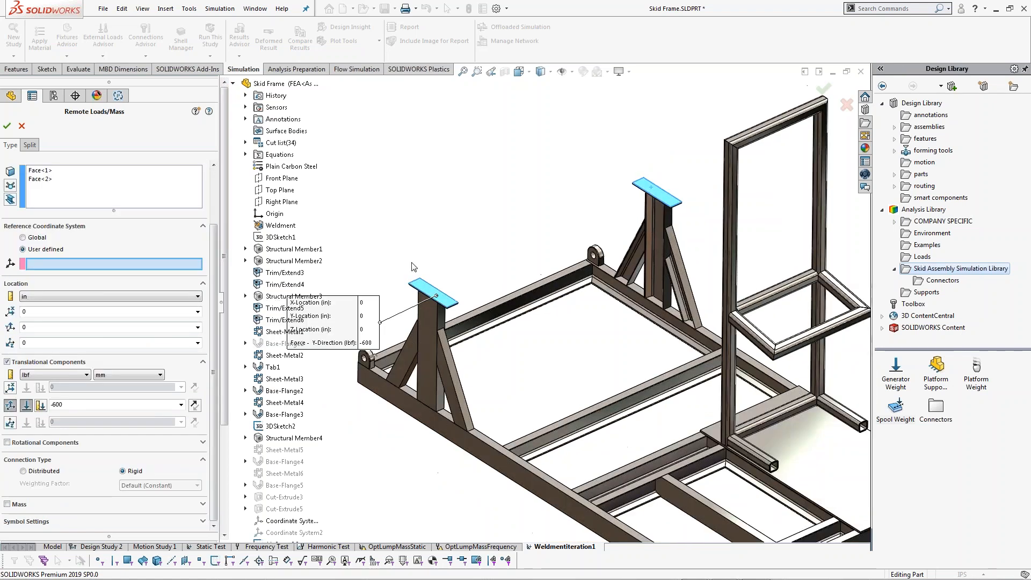
{"action": "scroll", "coordinate": [226, 439], "scroll_direction": "down", "scroll_amount": 2}
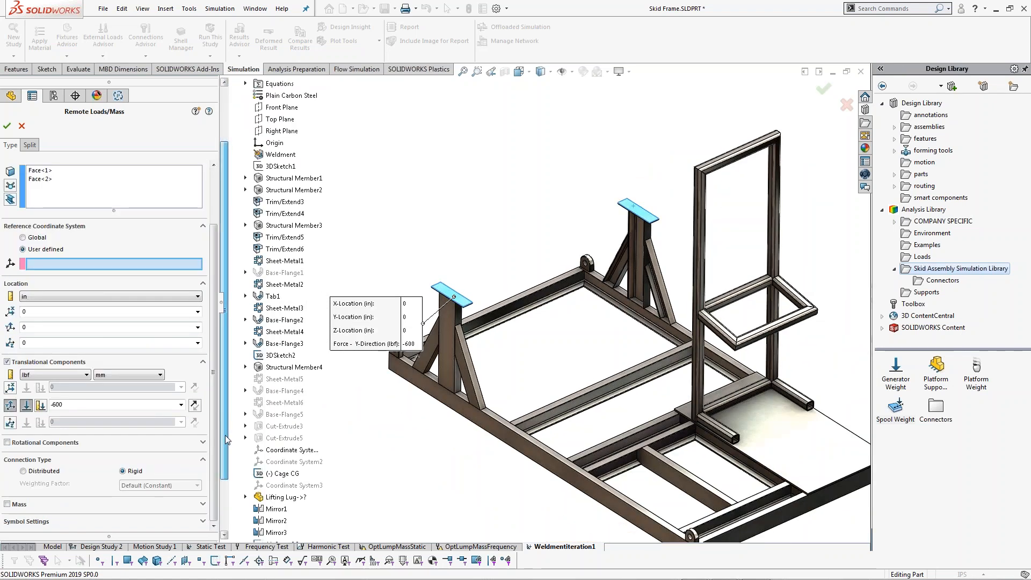
{"action": "scroll", "coordinate": [226, 440], "scroll_direction": "down", "scroll_amount": 1}
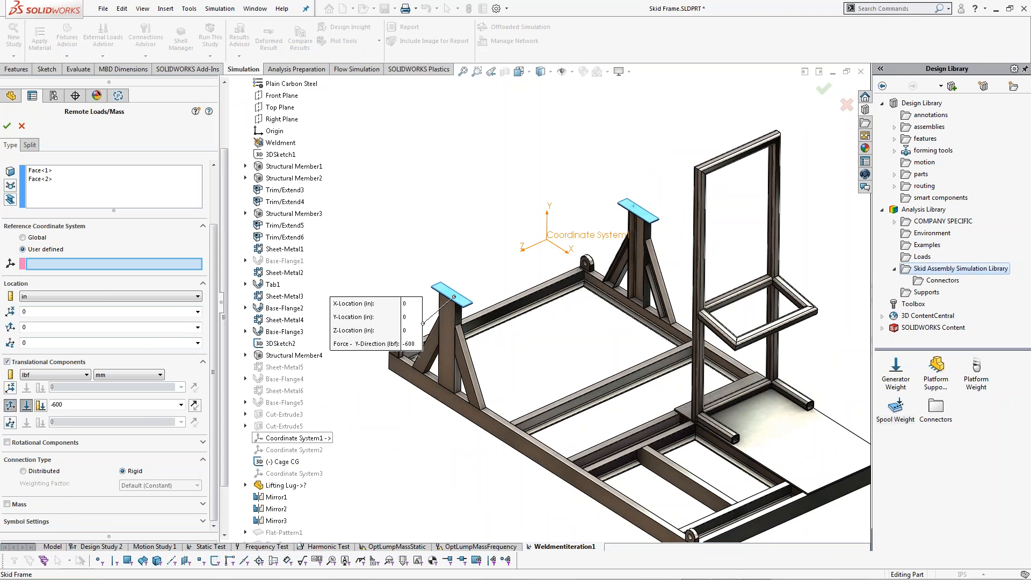
{"action": "left_click", "coordinate": [280, 439]}
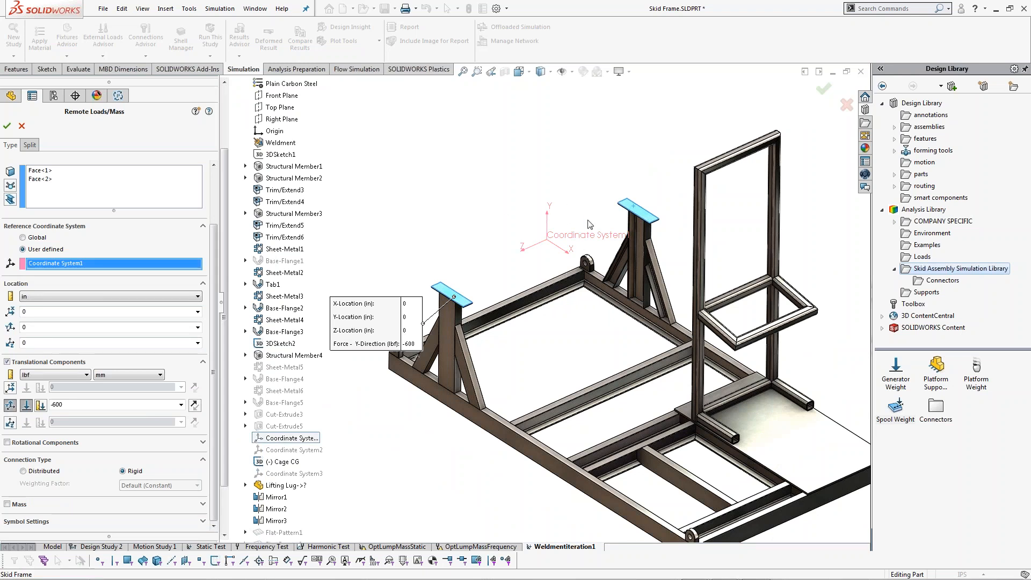
{"action": "double_click", "coordinate": [62, 406]}
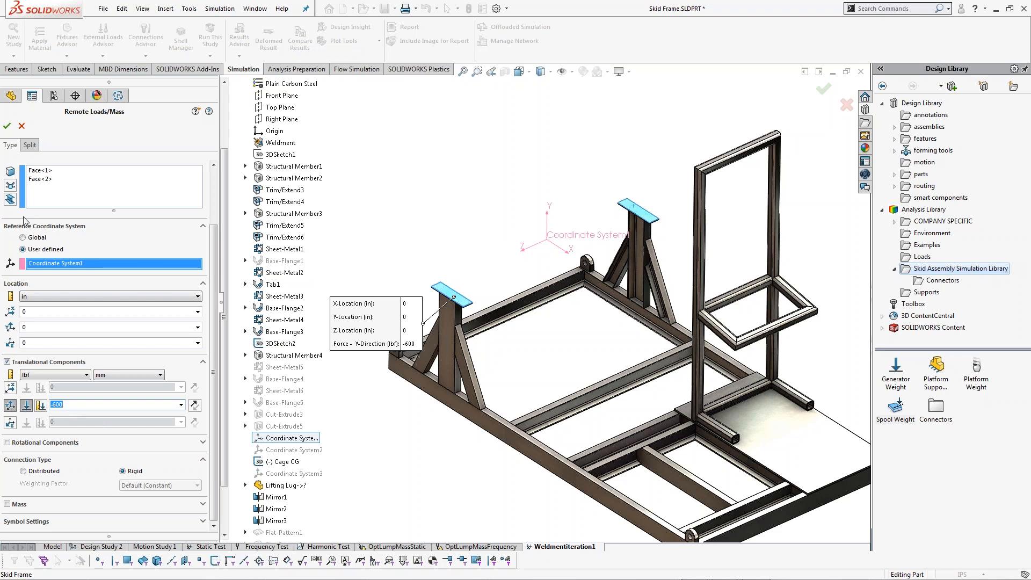
{"action": "left_click", "coordinate": [7, 127]}
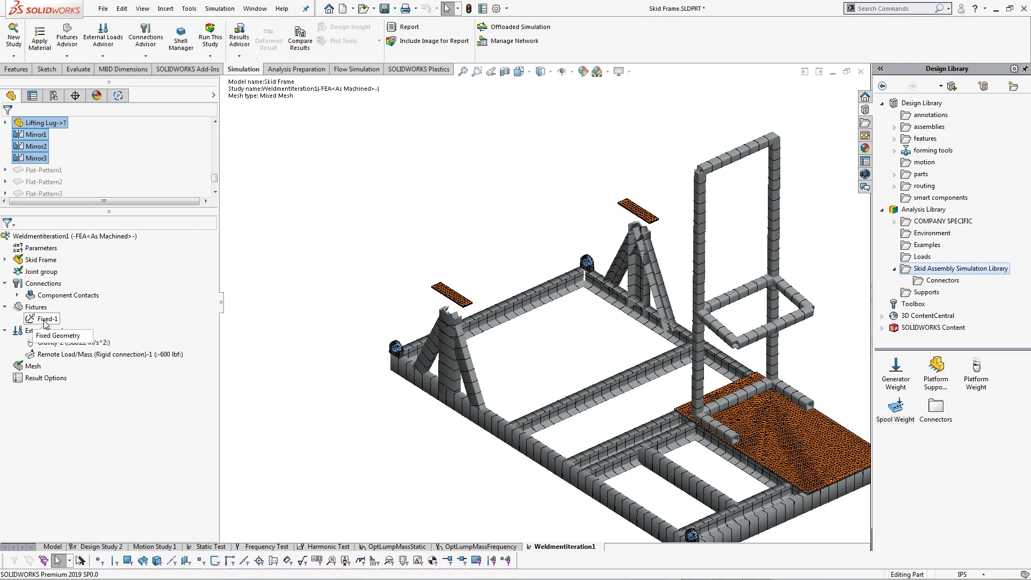
Review the Add to Library settings for the Fixed-1 fixture and exit without saving it.
{"action": "left_click", "coordinate": [45, 320]}
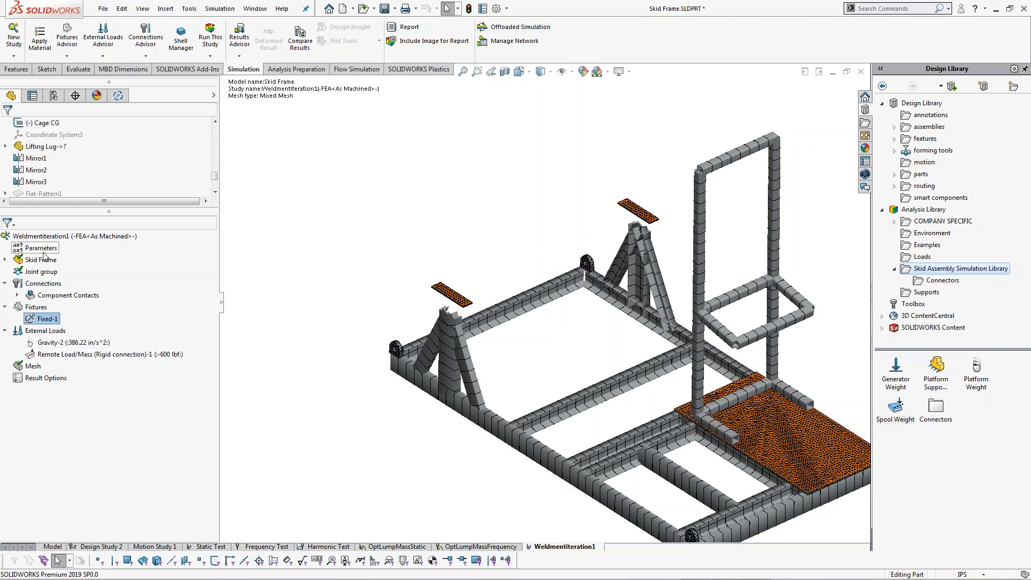
{"action": "right_click", "coordinate": [49, 320]}
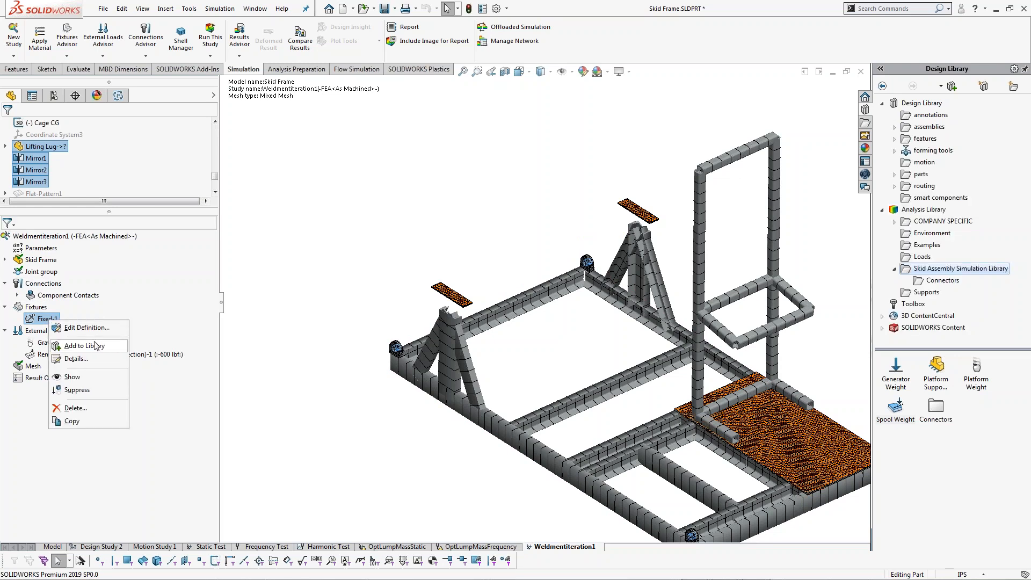
{"action": "left_click", "coordinate": [94, 347]}
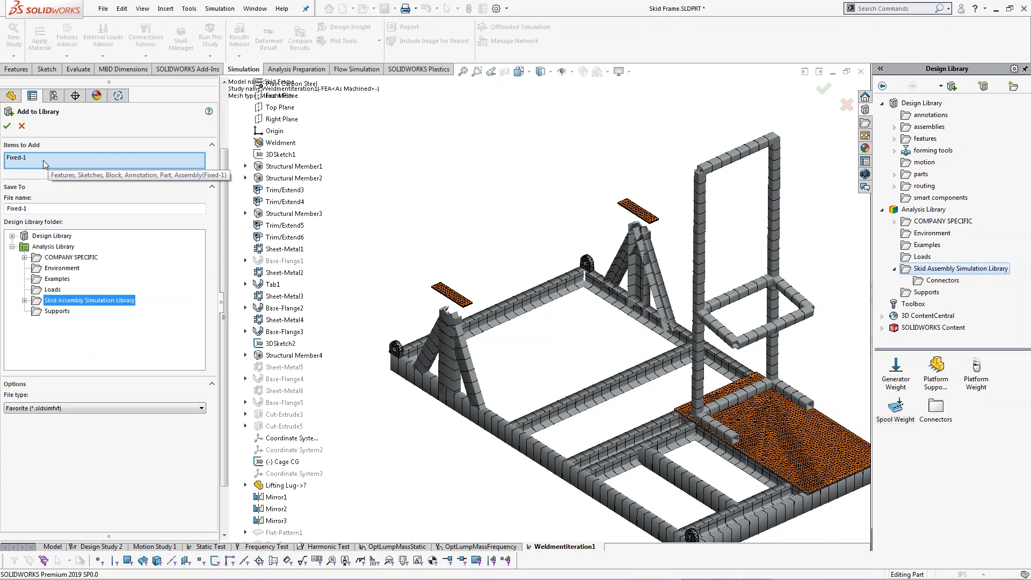
{"action": "left_click", "coordinate": [26, 127]}
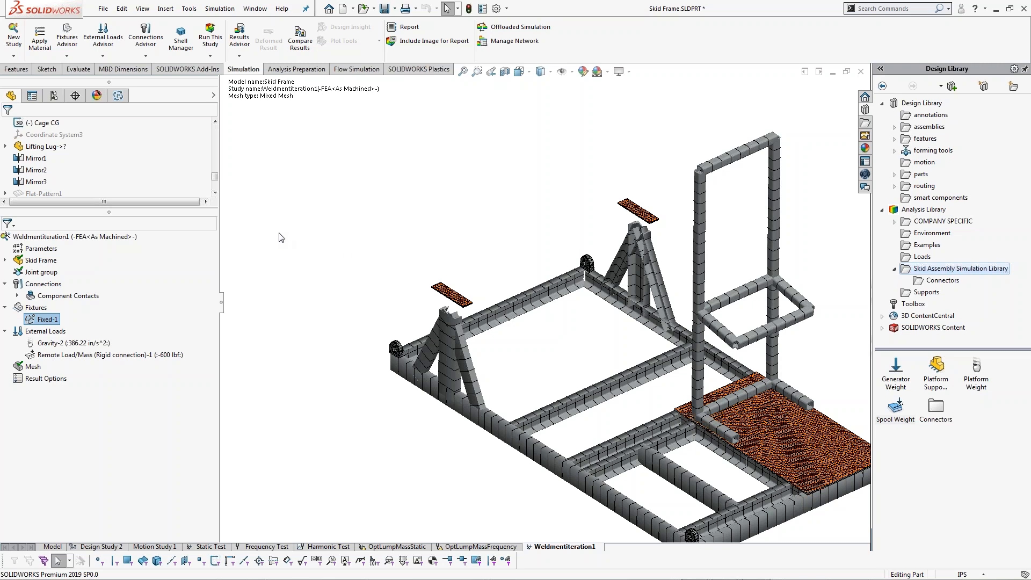
Switch to the Static Test study and examine its fixture and external loads, collapsing the Skid Frame bodies.
{"action": "key", "text": "f"}
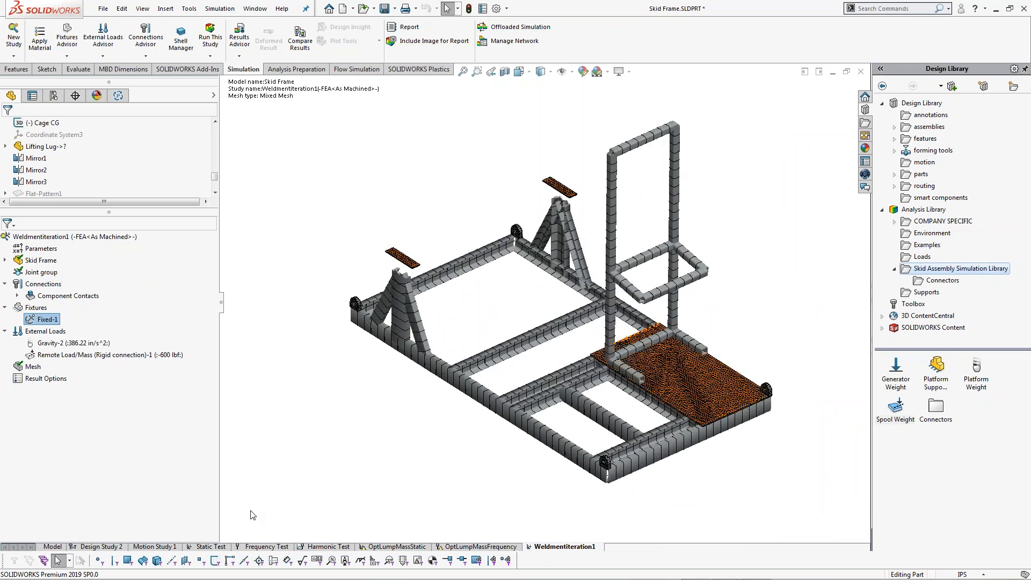
{"action": "left_click", "coordinate": [211, 546]}
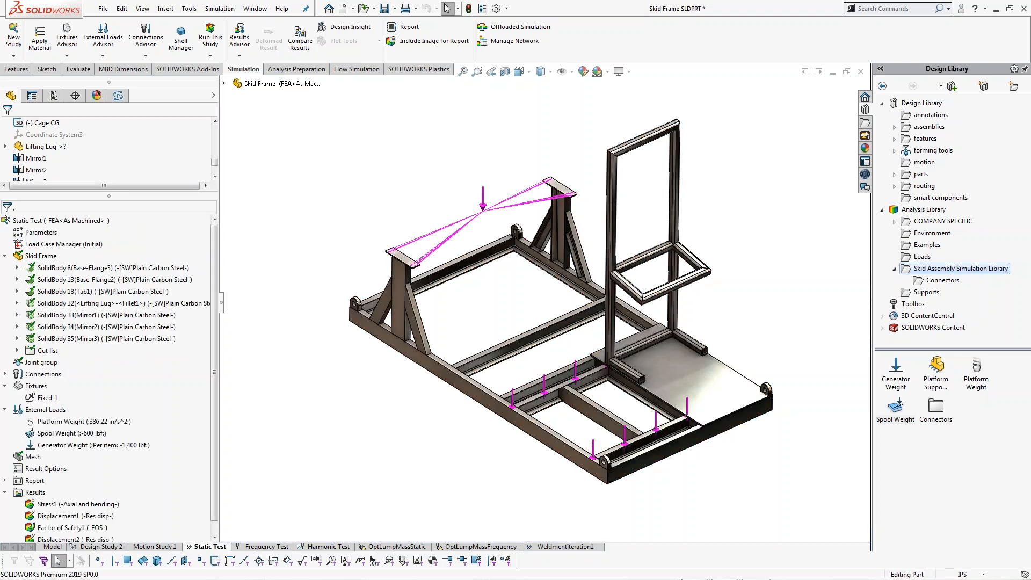
{"action": "left_click", "coordinate": [6, 256]}
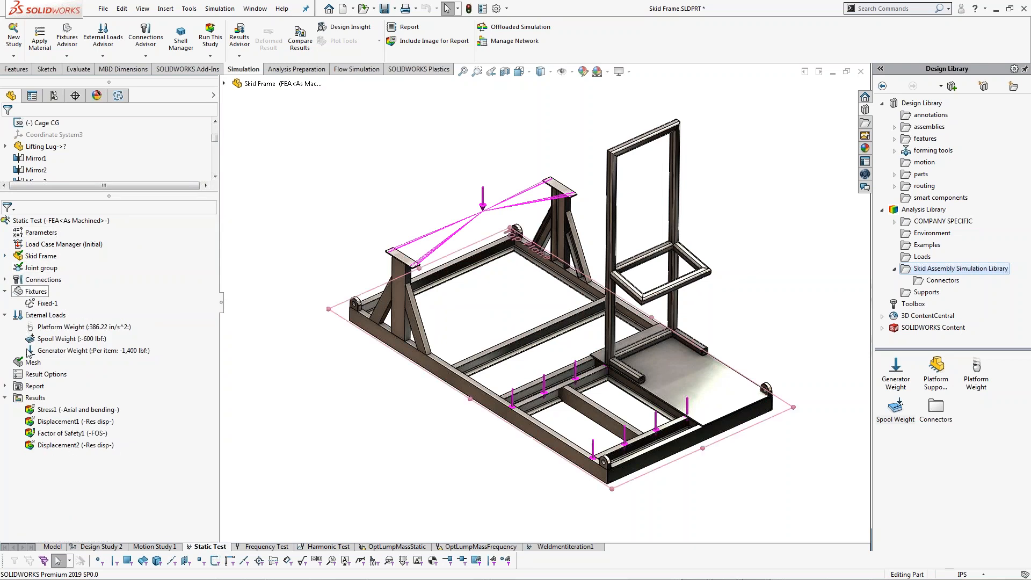
{"action": "left_click", "coordinate": [70, 327]}
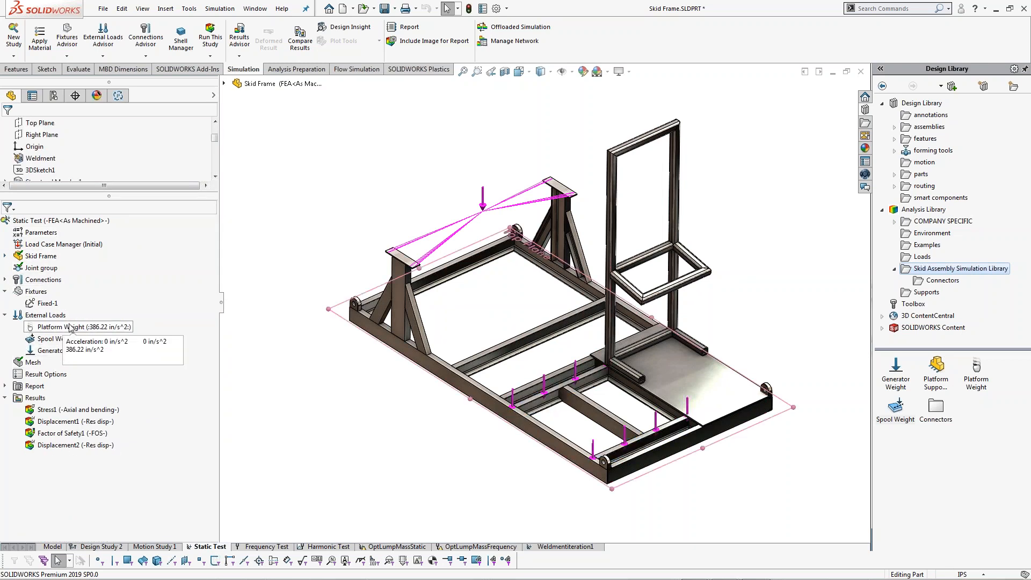
{"action": "left_click", "coordinate": [46, 304]}
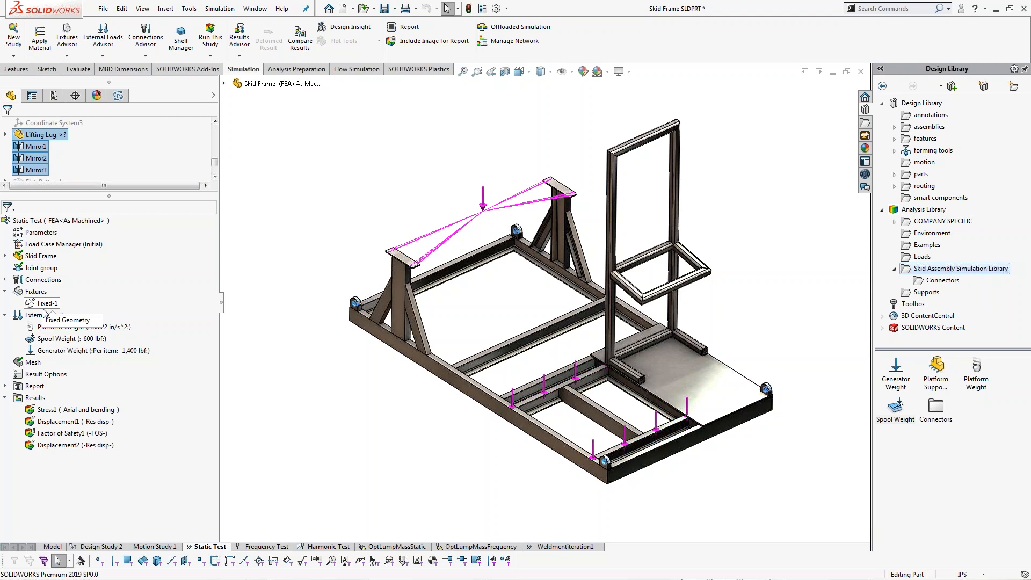
{"action": "left_click", "coordinate": [56, 411]}
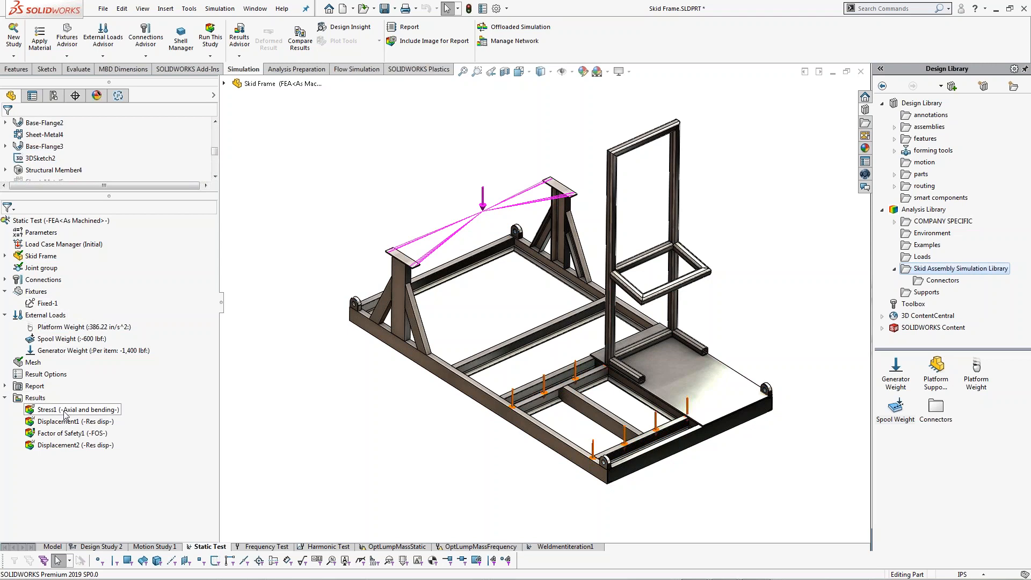
Examine the Static Test's Factor of Safety1 and Displacement2 plots, hide the displacement plot, and switch to the PowerPoint slide show.
{"action": "double_click", "coordinate": [93, 434]}
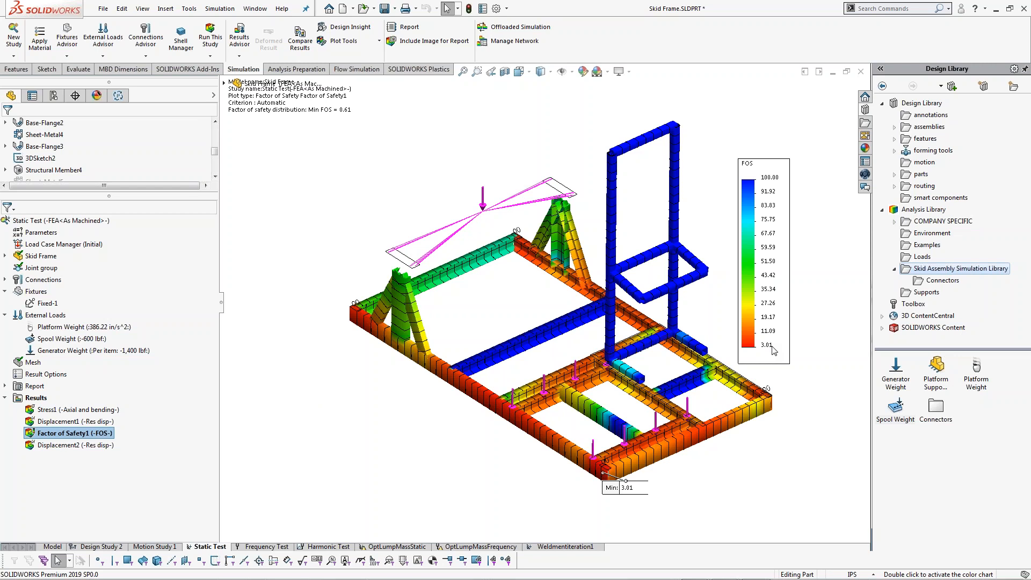
{"action": "double_click", "coordinate": [104, 446]}
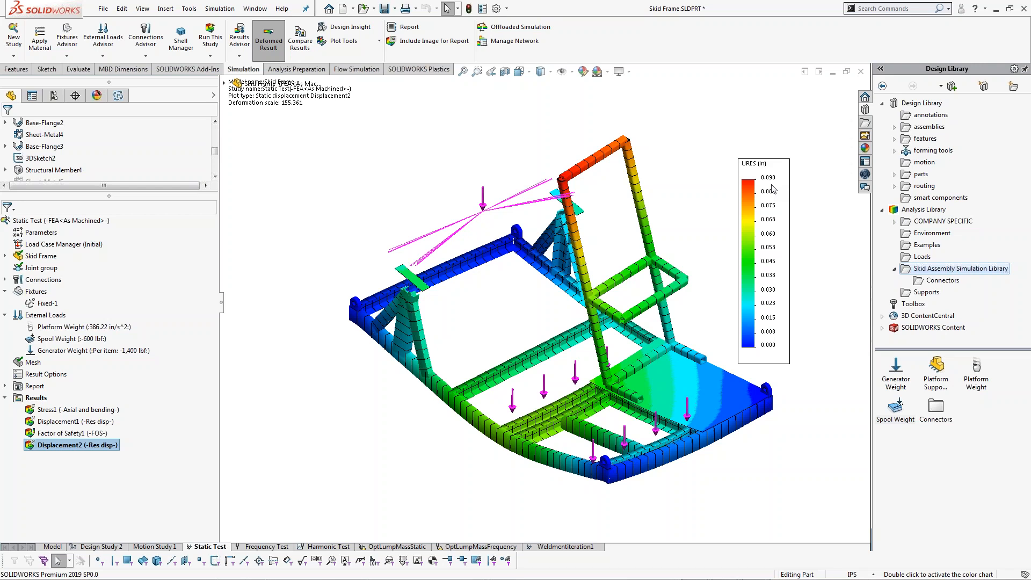
{"action": "right_click", "coordinate": [97, 446]}
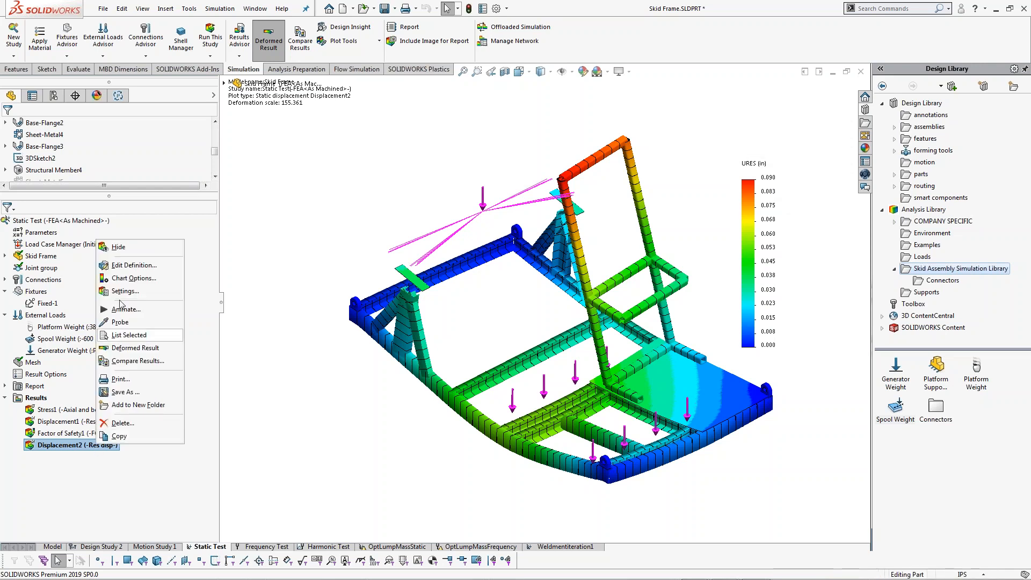
{"action": "left_click", "coordinate": [124, 248]}
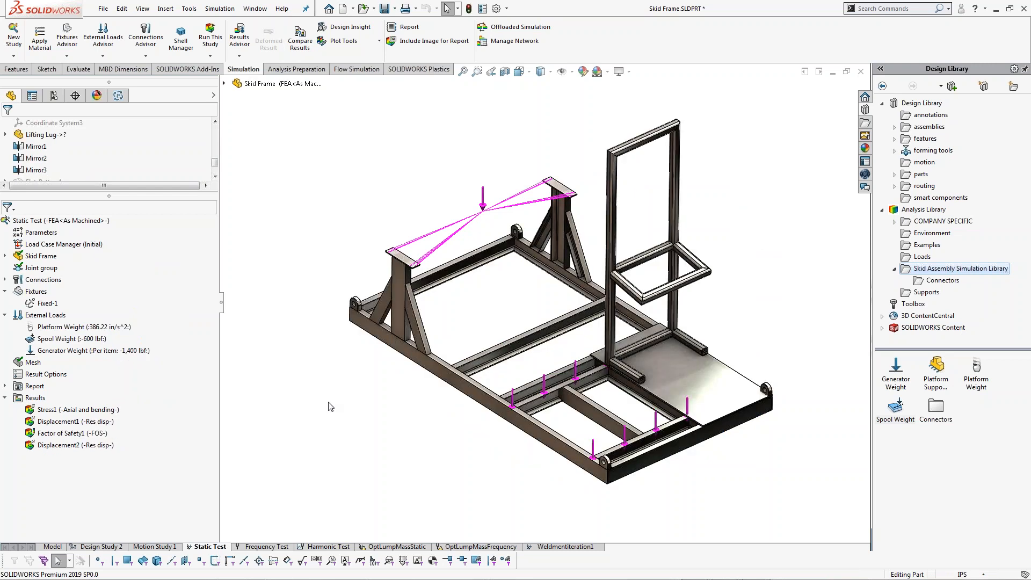
{"action": "key", "text": "alt+Tab"}
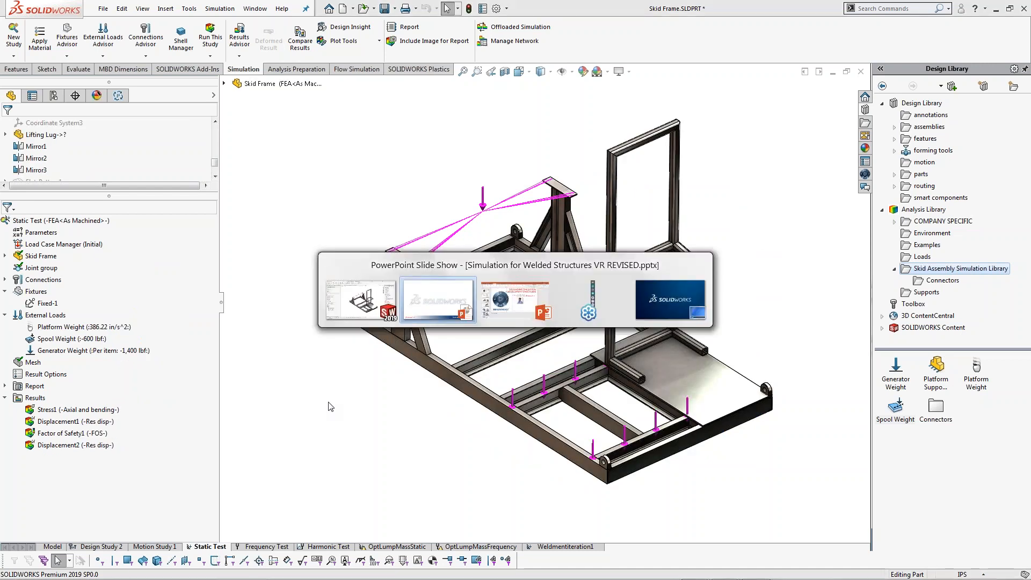
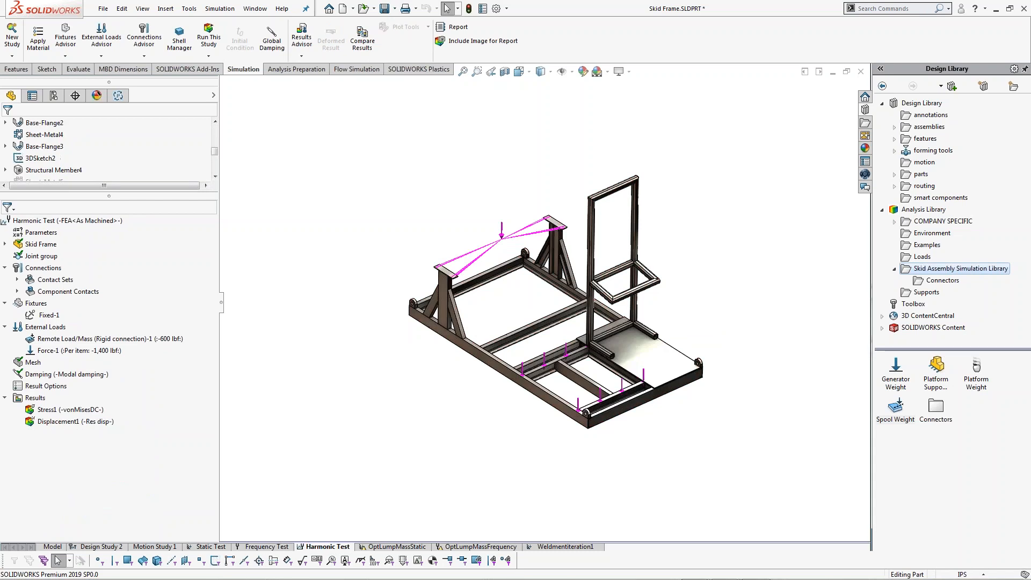
Open the Force-1 definition in the Harmonic Test study and bring up its frequency variation curve data.
{"action": "left_click", "coordinate": [6, 244]}
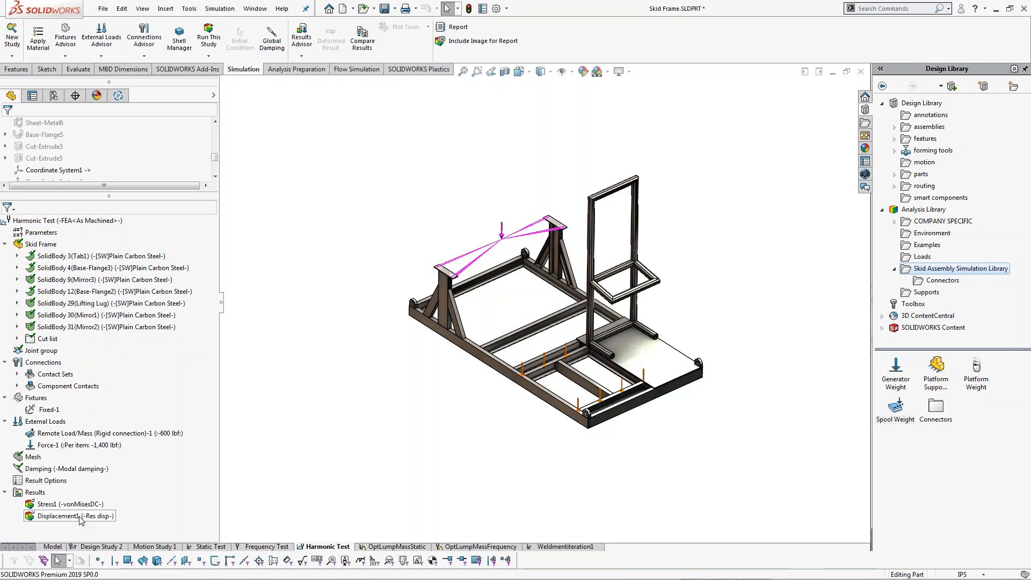
{"action": "right_click", "coordinate": [69, 447]}
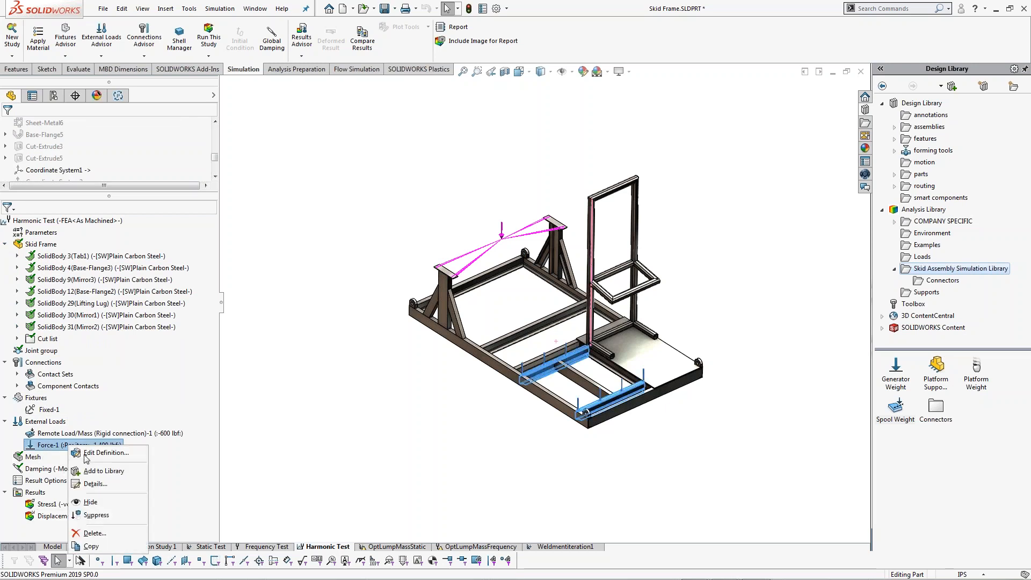
{"action": "left_click", "coordinate": [307, 438]}
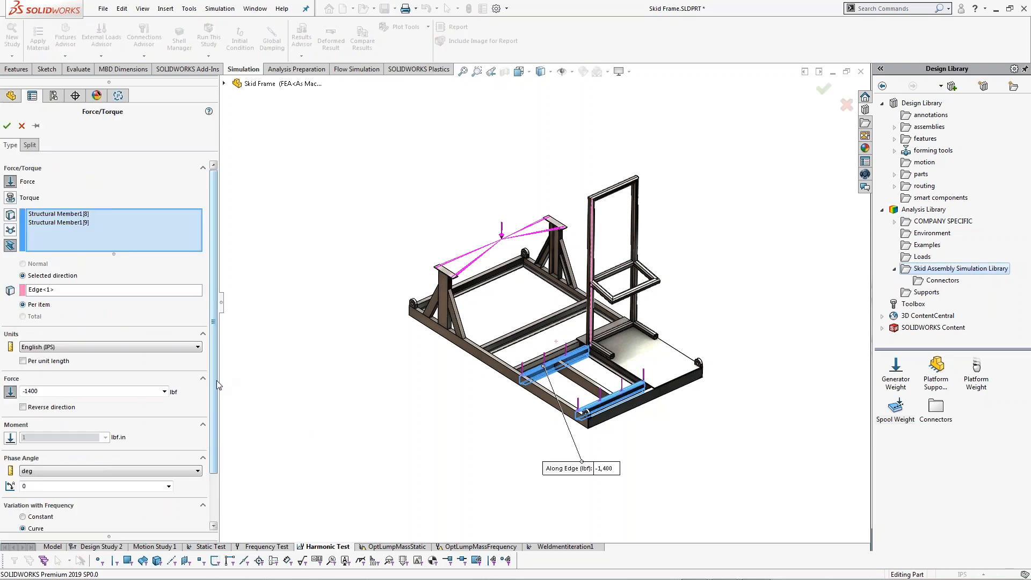
{"action": "scroll", "coordinate": [217, 381], "scroll_direction": "down", "scroll_amount": 3}
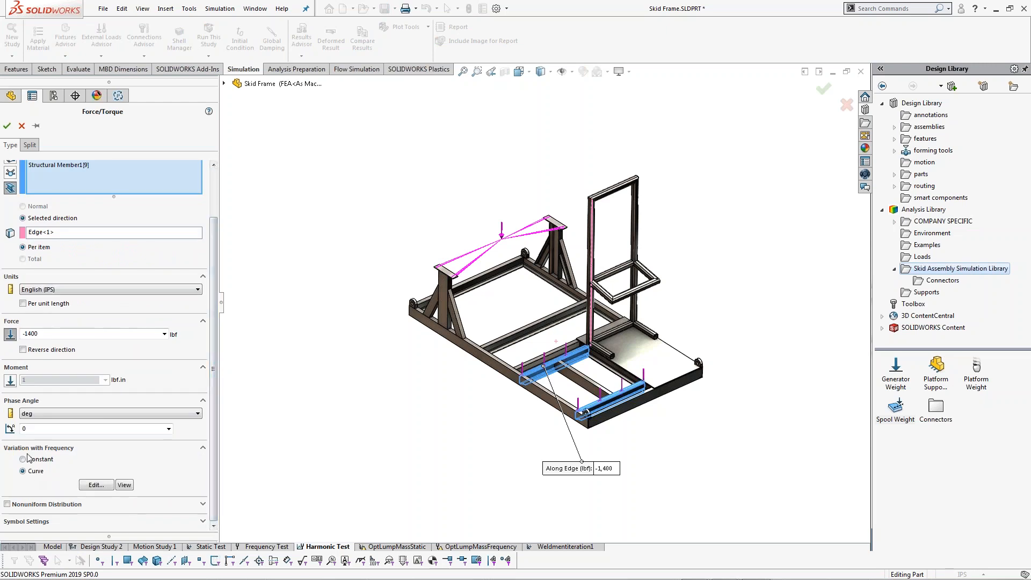
{"action": "left_click", "coordinate": [94, 485]}
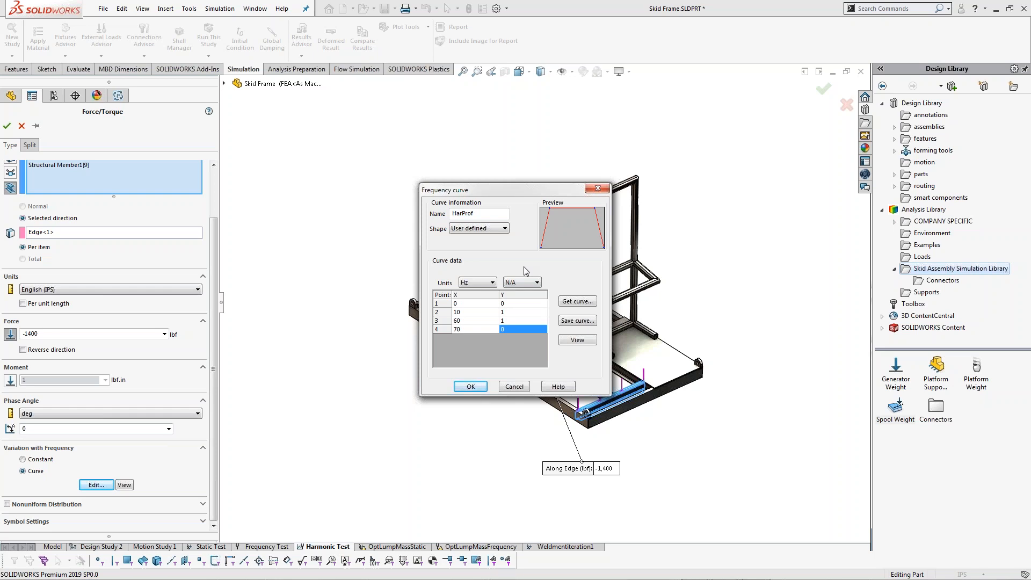
View the HarProf frequency curve as a graph, and exit the curve and force definitions without changes.
{"action": "left_click", "coordinate": [579, 341]}
{"action": "left_click_drag", "start_coordinate": [204, 49], "coordinate": [504, 140]}
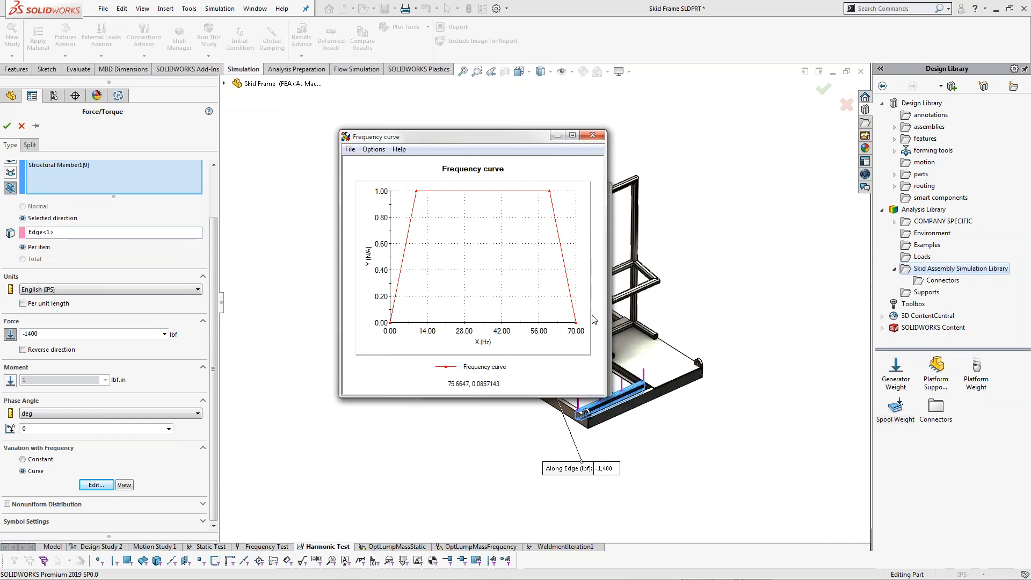
{"action": "left_click", "coordinate": [593, 135]}
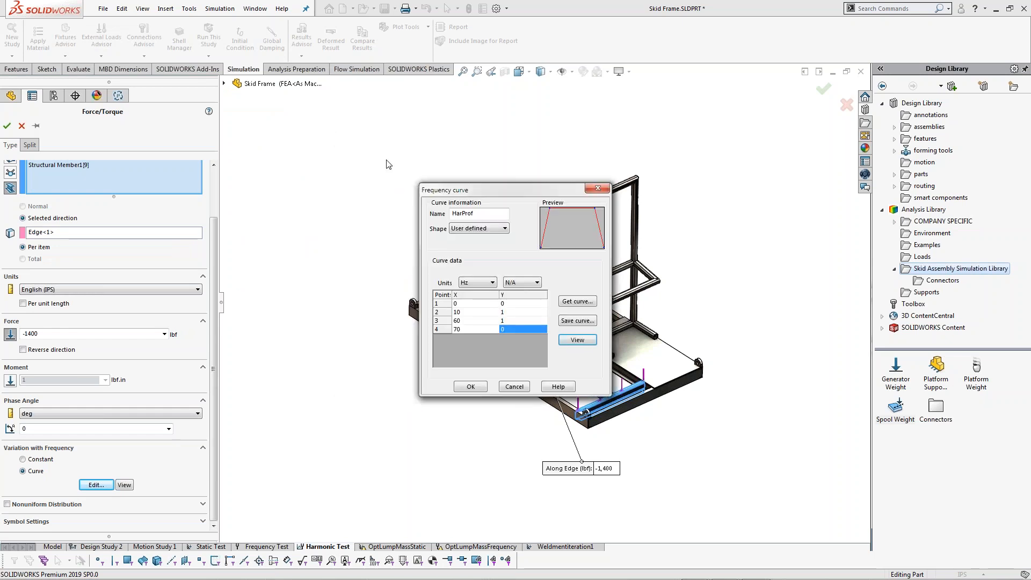
{"action": "left_click", "coordinate": [596, 188]}
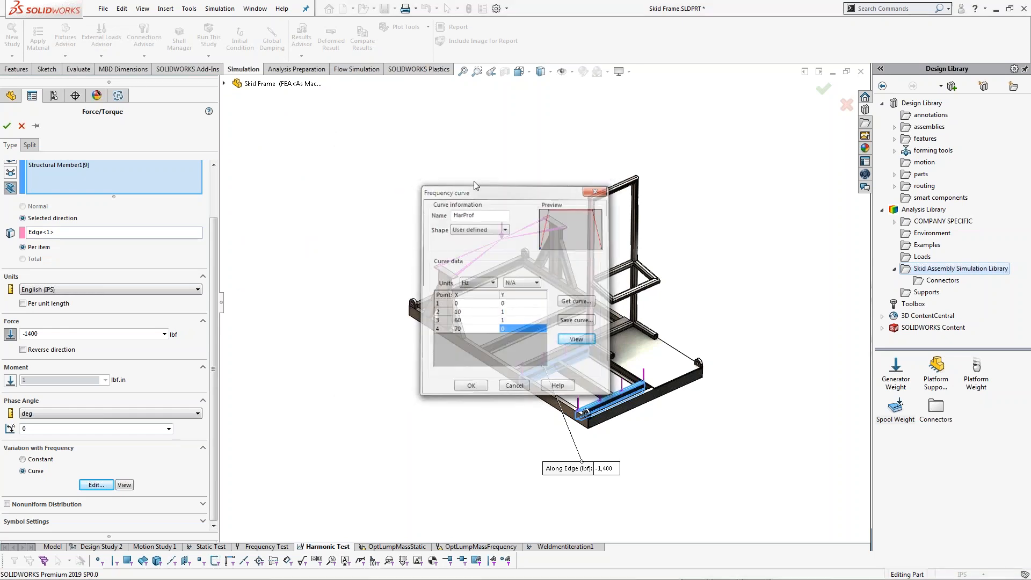
{"action": "left_click", "coordinate": [22, 127]}
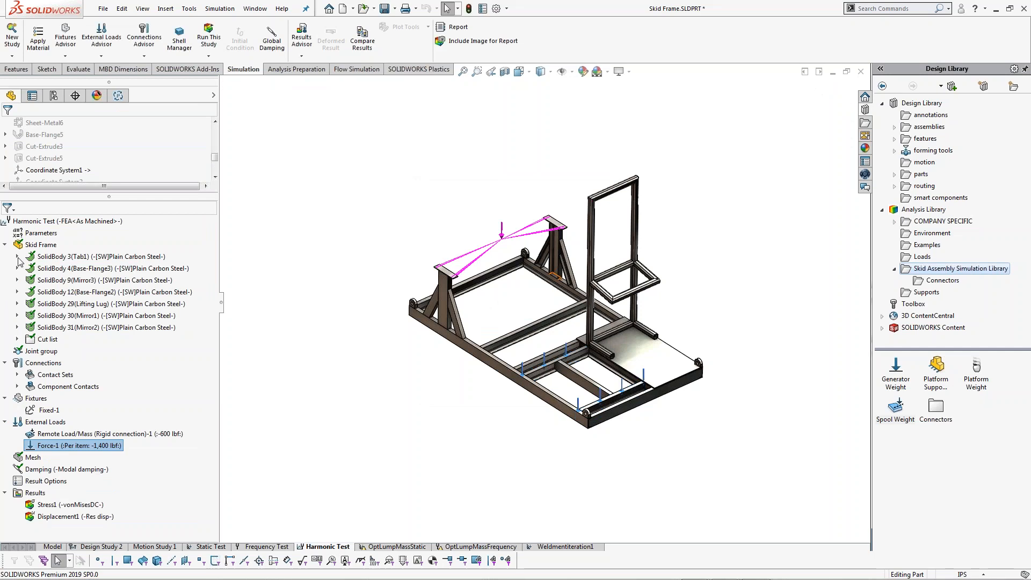
Review the Harmonic Test's global modal damping ratios and exit without changes.
{"action": "right_click", "coordinate": [79, 469]}
{"action": "left_click", "coordinate": [362, 418]}
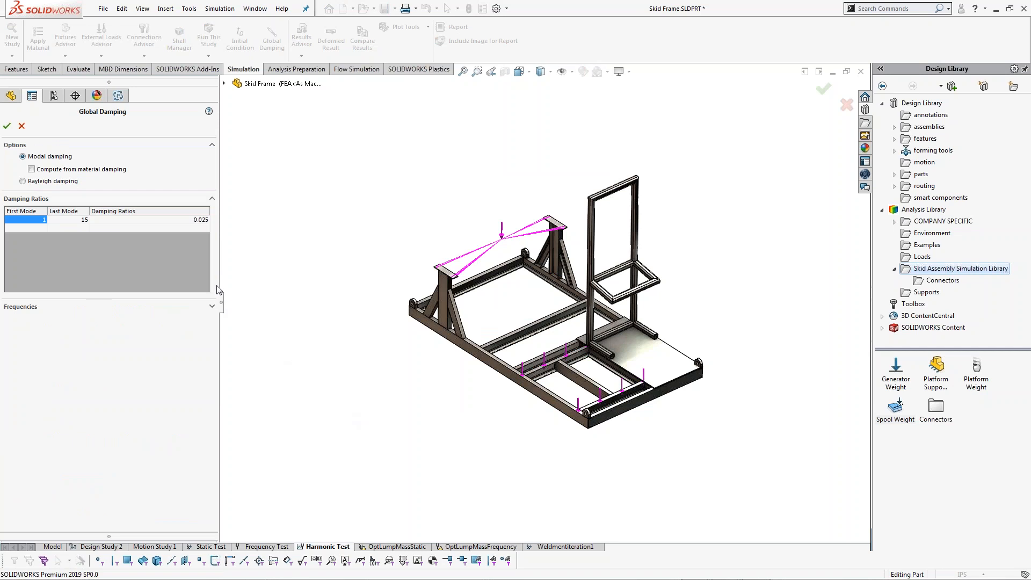
{"action": "left_click", "coordinate": [22, 127]}
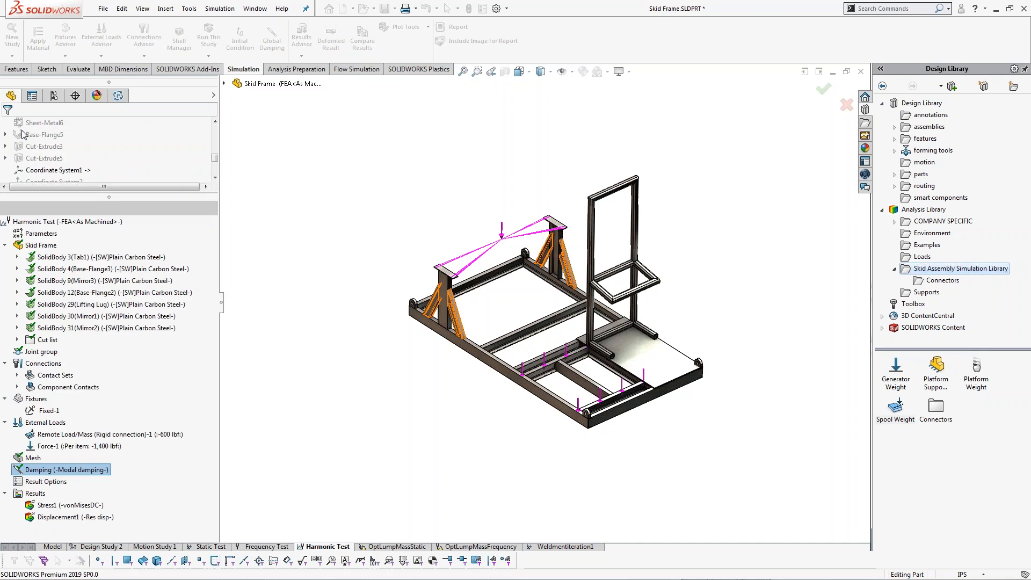
Show the Harmonic Test's Displacement1 plot and move the maximum-value callout above the upright cage frame.
{"action": "double_click", "coordinate": [107, 518]}
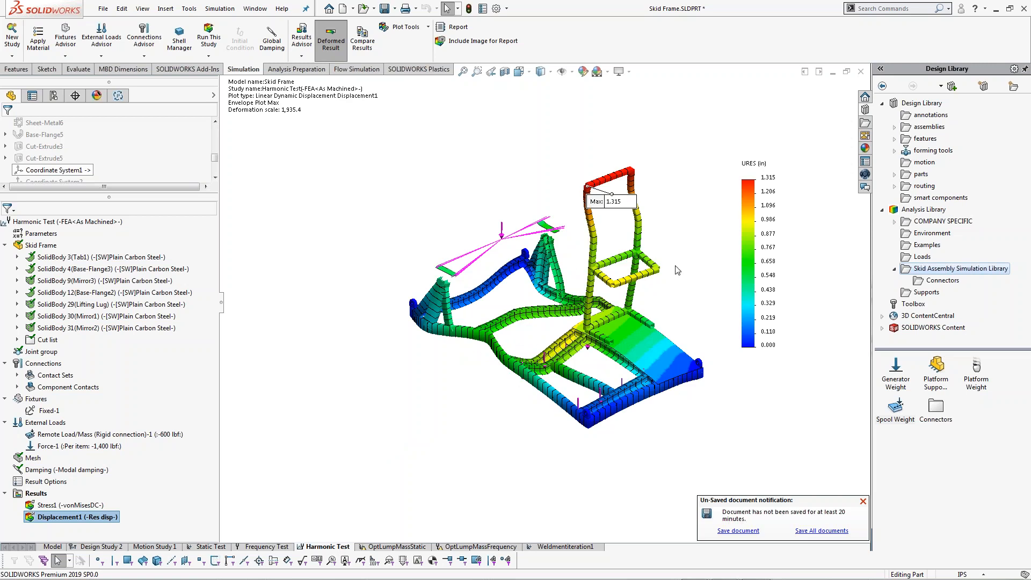
{"action": "scroll", "coordinate": [678, 268], "scroll_direction": "down", "scroll_amount": 2}
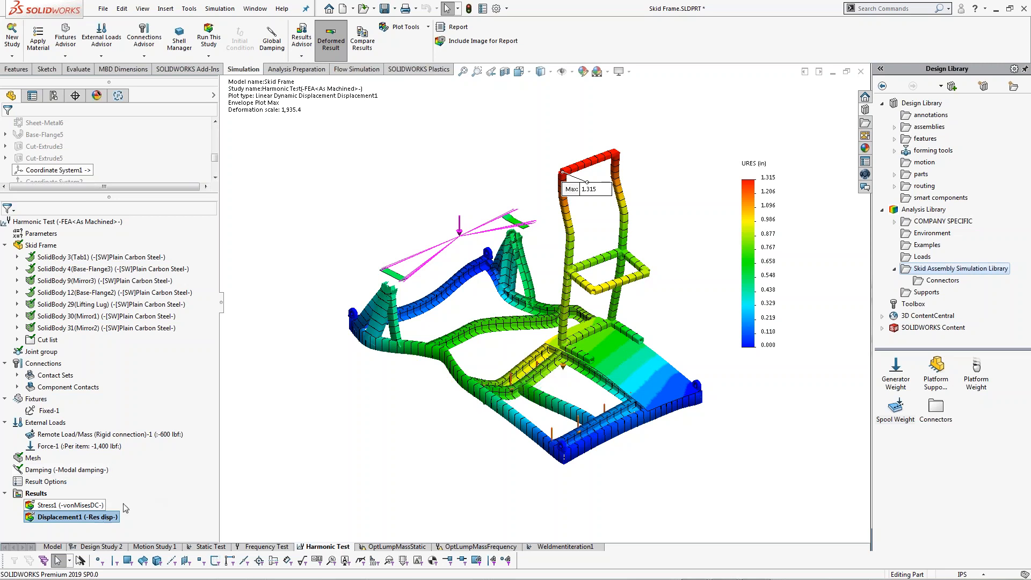
{"action": "left_click_drag", "start_coordinate": [576, 193], "coordinate": [563, 131]}
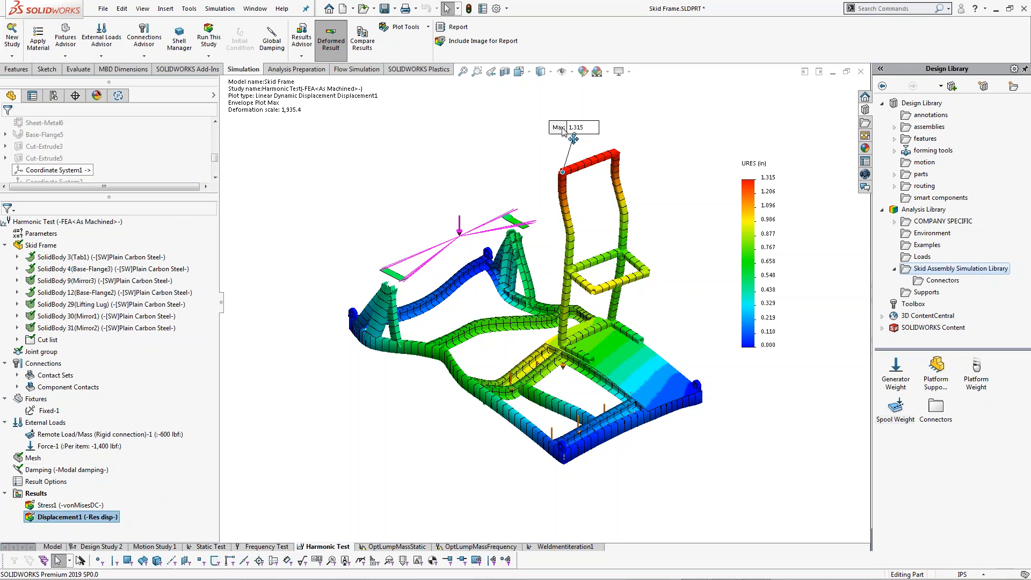
Probe the displacement at the cage frame's top corner carrying the maximum, and move the probe callout clear of that corner.
{"action": "right_click", "coordinate": [120, 517]}
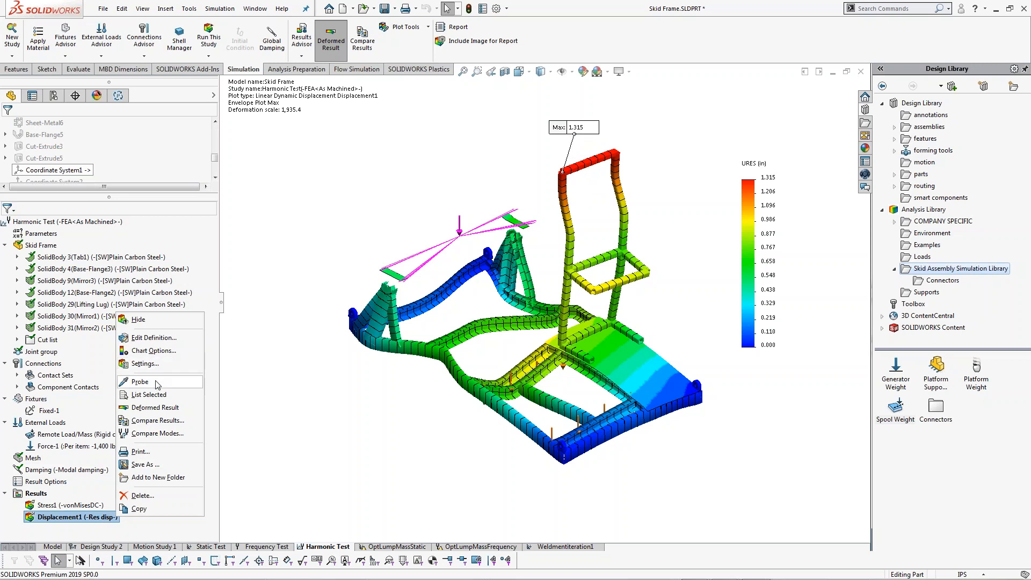
{"action": "left_click", "coordinate": [157, 382]}
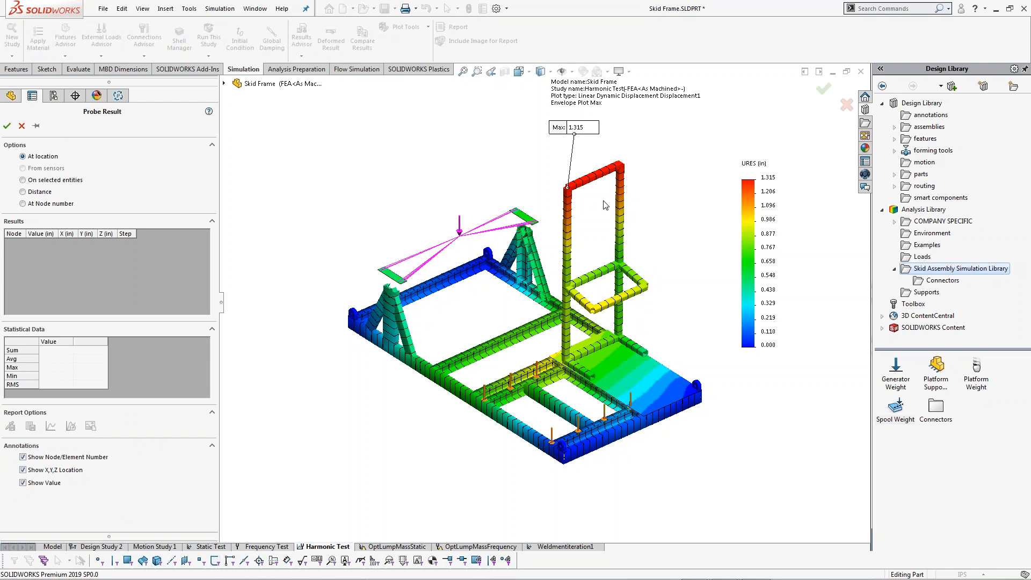
{"action": "scroll", "coordinate": [604, 205], "scroll_direction": "down", "scroll_amount": 2}
{"action": "scroll", "coordinate": [604, 205], "scroll_direction": "down", "scroll_amount": 2}
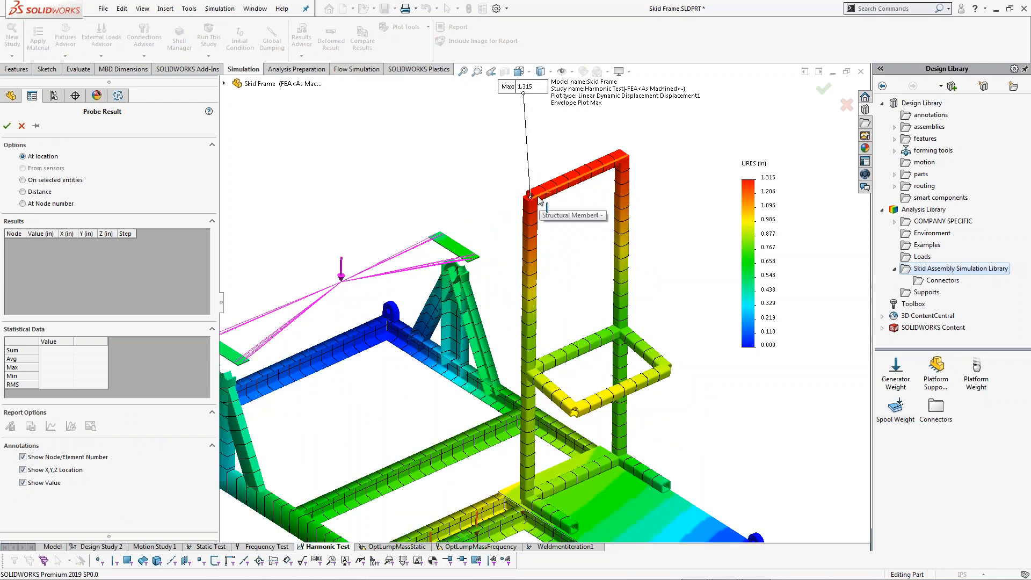
{"action": "left_click", "coordinate": [539, 200]}
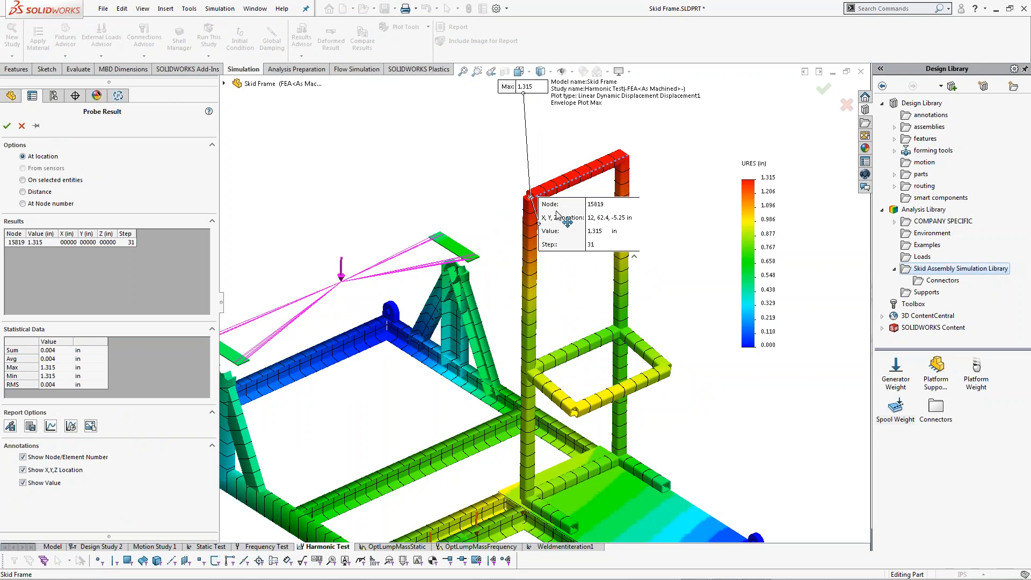
{"action": "left_click_drag", "start_coordinate": [553, 210], "coordinate": [632, 137]}
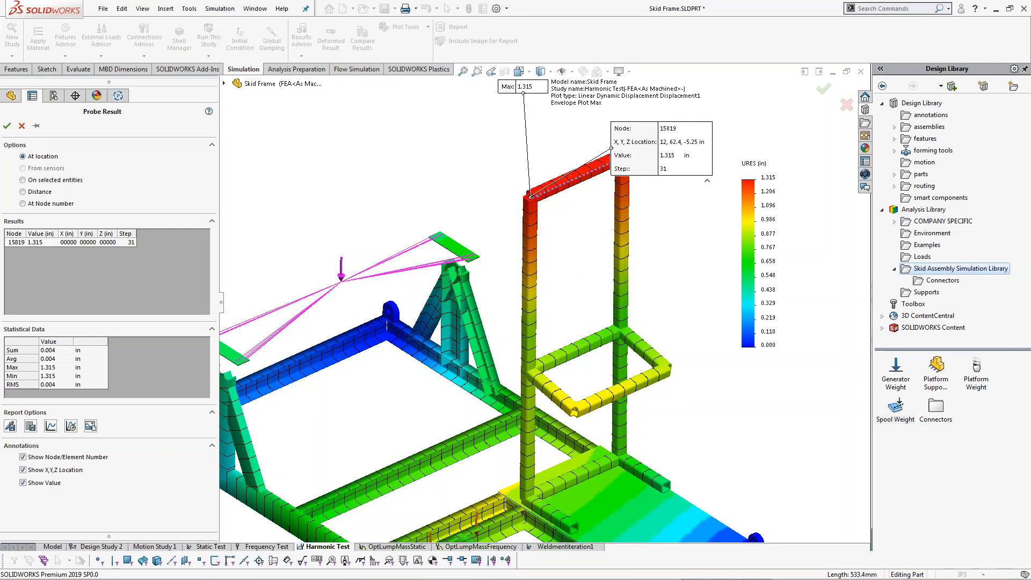
Generate the response graph of displacement against frequency for the probed node and enlarge its window for examination.
{"action": "left_click", "coordinate": [72, 428]}
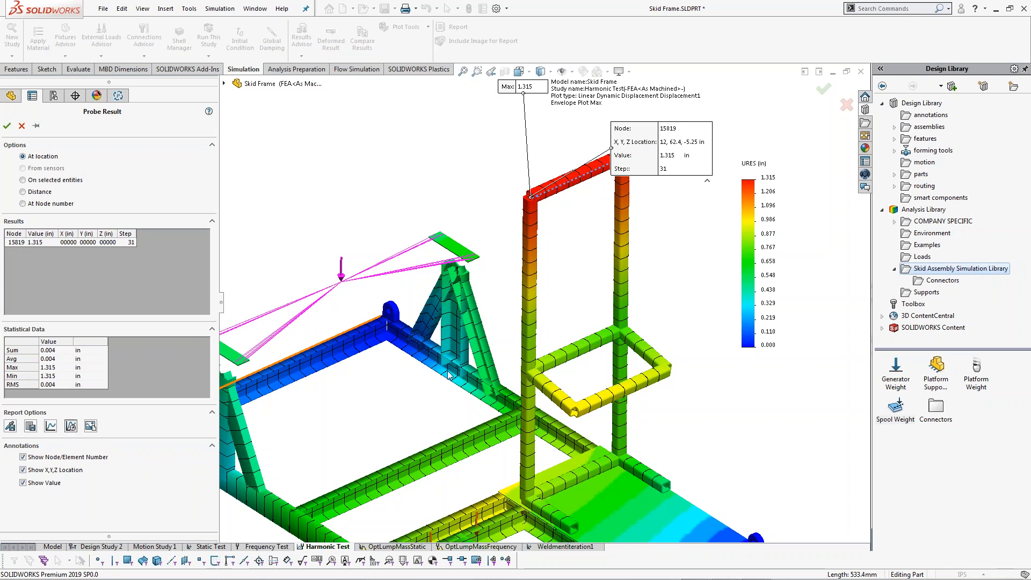
{"action": "left_click_drag", "start_coordinate": [322, 315], "coordinate": [821, 468]}
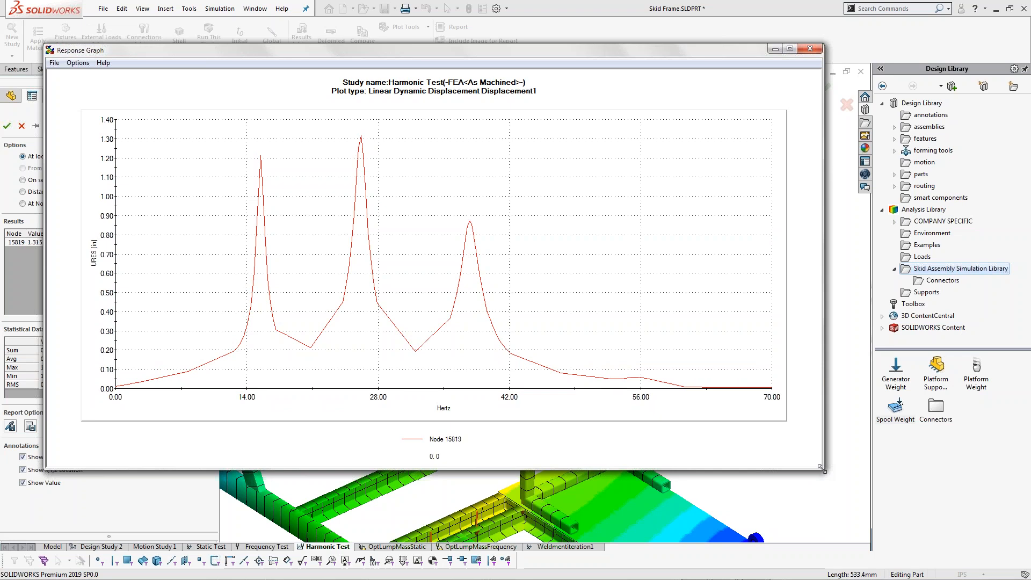
{"action": "left_click_drag", "start_coordinate": [821, 468], "coordinate": [810, 451]}
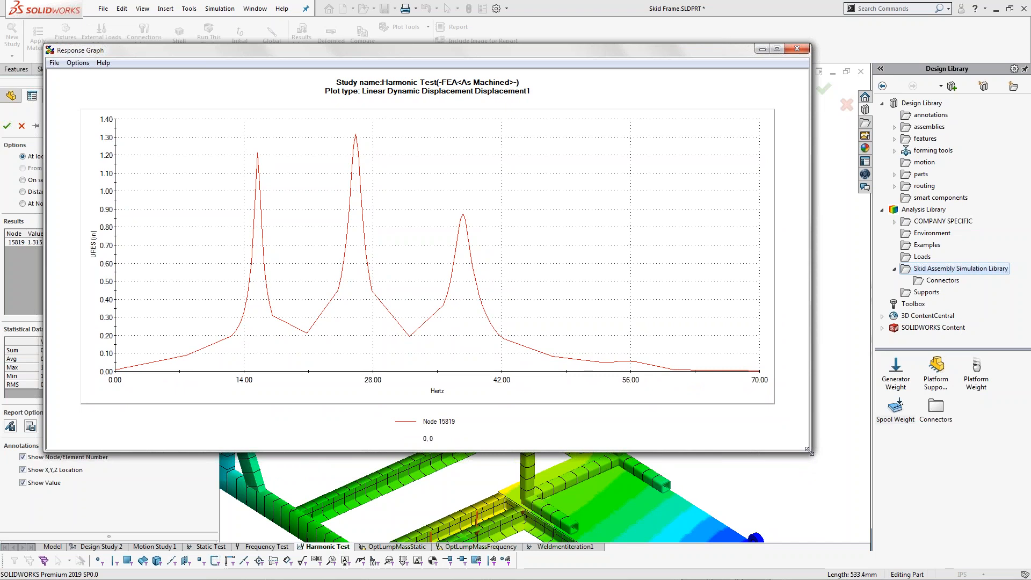
{"action": "left_click_drag", "start_coordinate": [810, 451], "coordinate": [800, 444]}
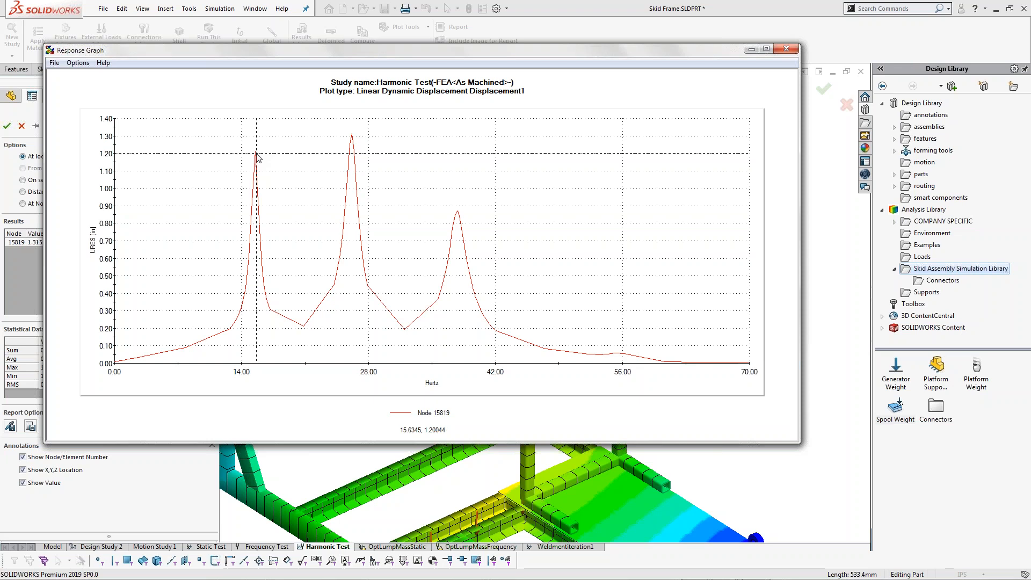
Close the response graph and switch to the PowerPoint slide show.
{"action": "left_click", "coordinate": [789, 50]}
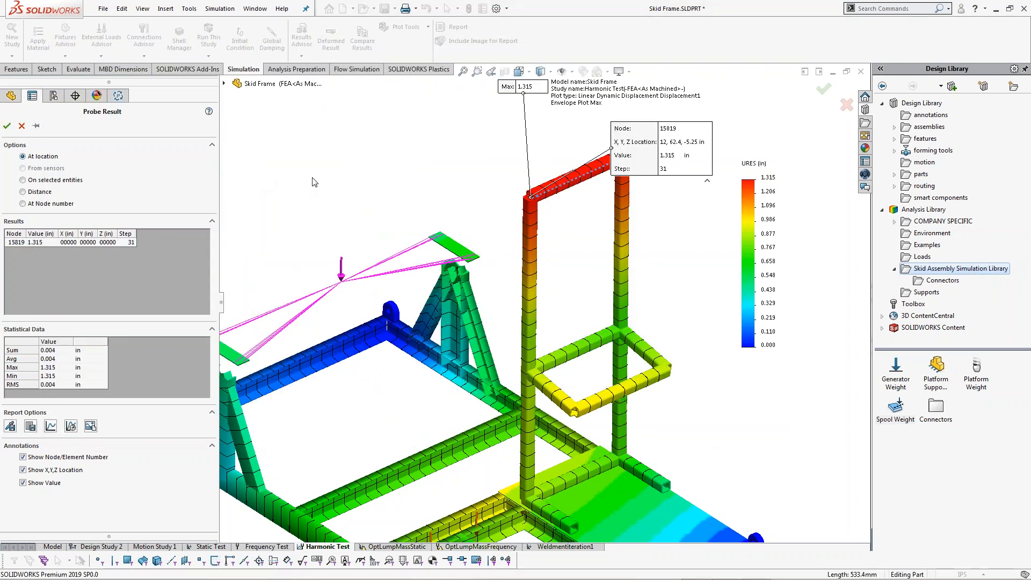
{"action": "key", "text": "alt+Tab"}
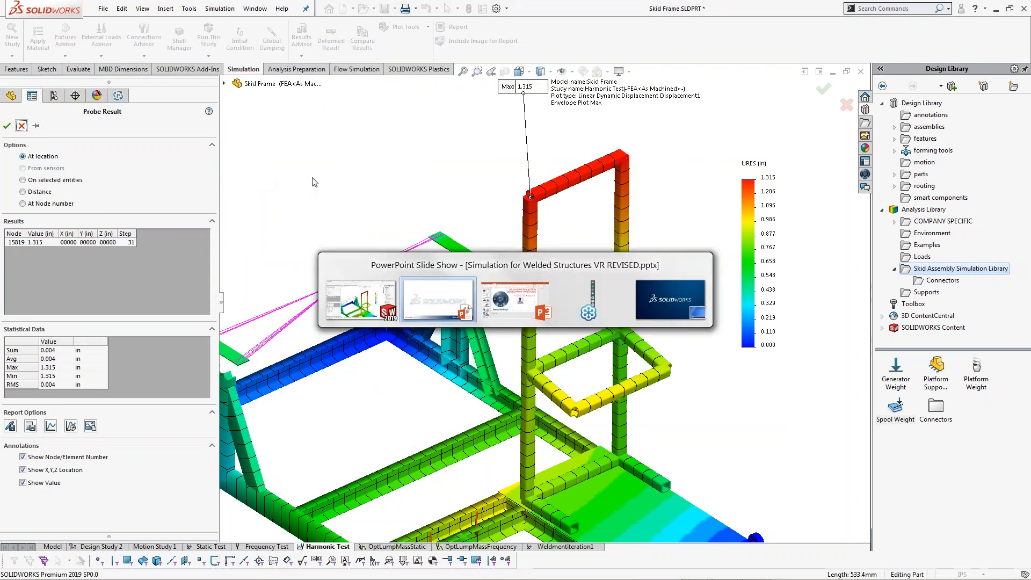
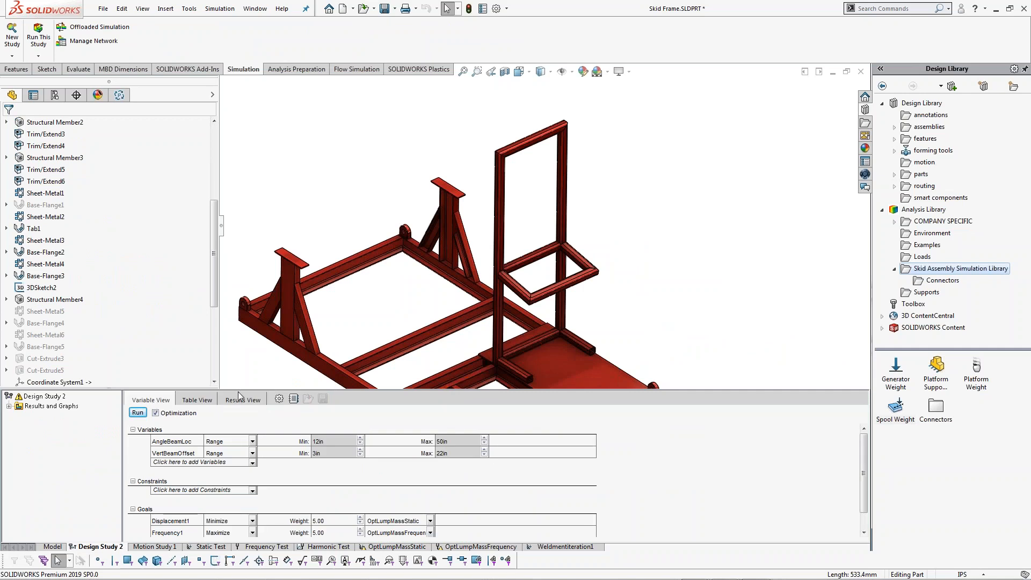
Highlight the dimension driven by Design Study 2's AngleBeamLoc variable, with the whole skid frame in view.
{"action": "left_click_drag", "start_coordinate": [240, 390], "coordinate": [248, 350]}
{"action": "left_click", "coordinate": [182, 401]}
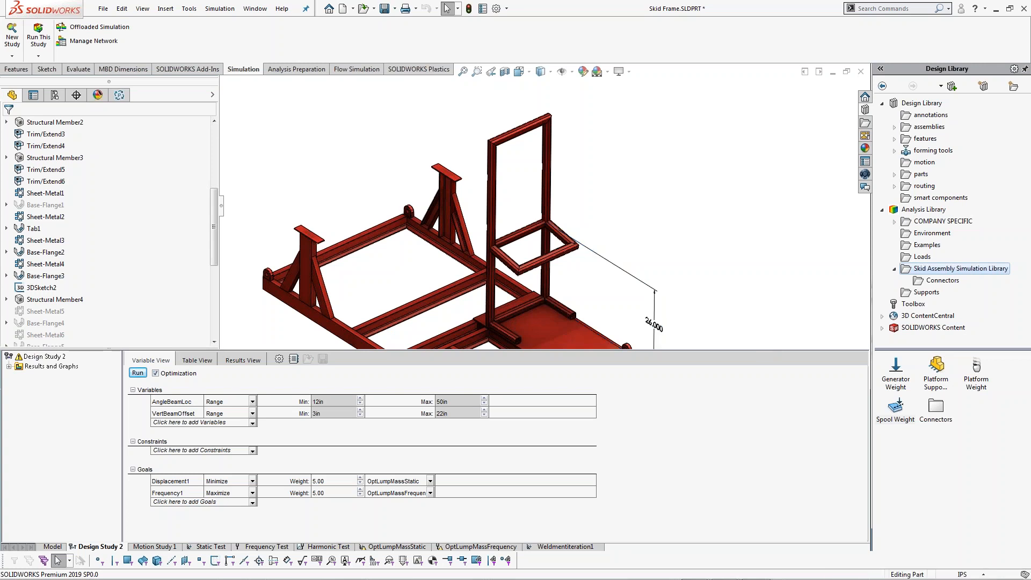
{"action": "left_click_drag", "start_coordinate": [224, 350], "coordinate": [233, 392]}
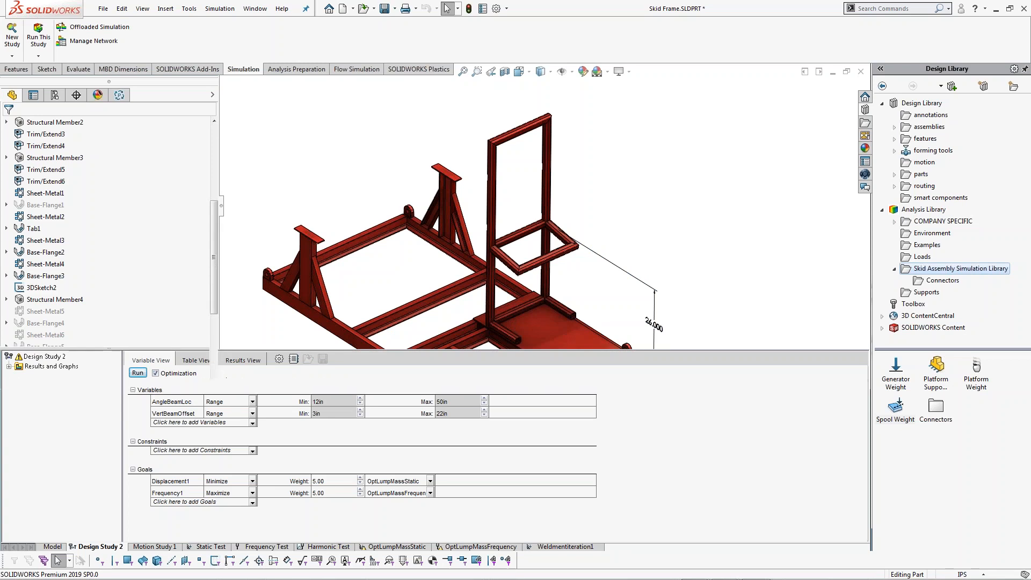
{"action": "scroll", "coordinate": [514, 306], "scroll_direction": "up", "scroll_amount": 4}
{"action": "scroll", "coordinate": [529, 284], "scroll_direction": "down", "scroll_amount": 2}
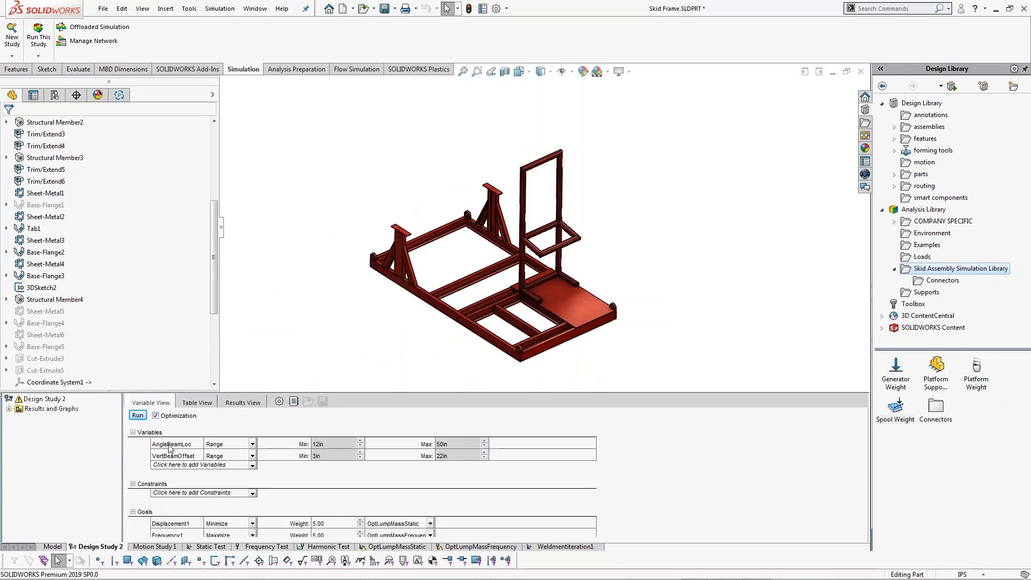
{"action": "left_click", "coordinate": [169, 445]}
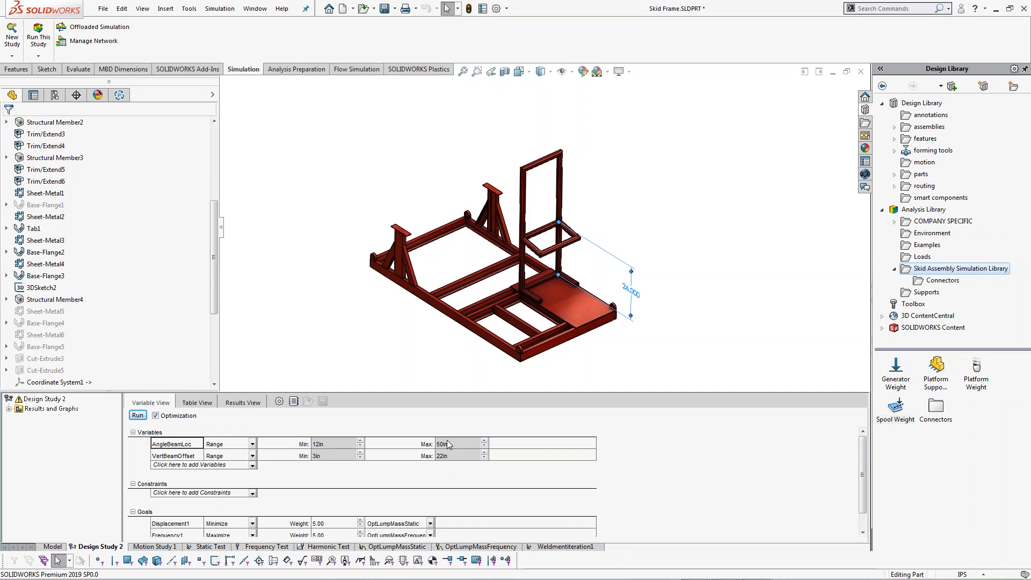
Highlight the dimension driven by the VertBeamOffset variable and the Structural Member4 cage it relates to.
{"action": "left_click", "coordinate": [186, 457]}
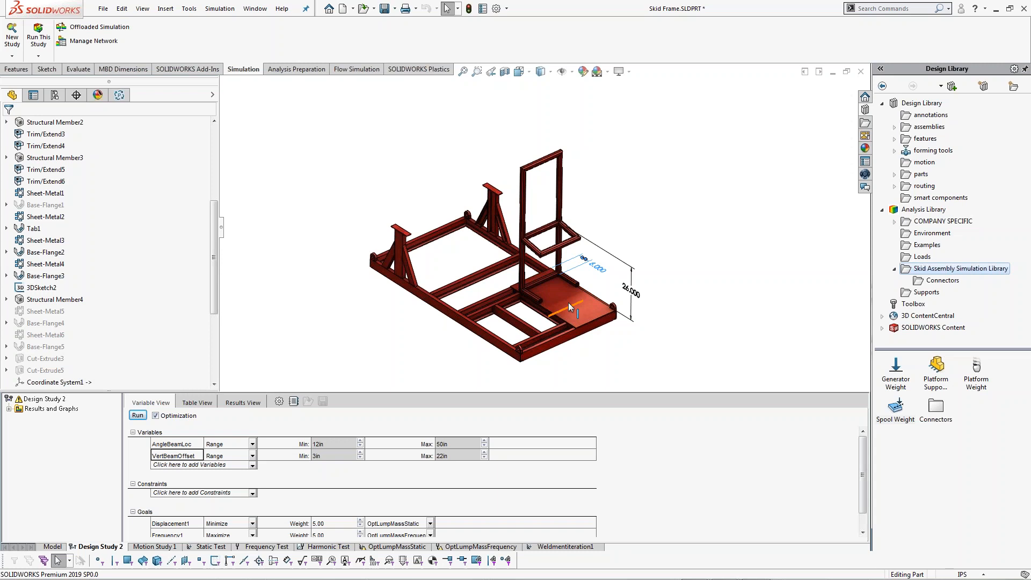
{"action": "scroll", "coordinate": [559, 295], "scroll_direction": "down", "scroll_amount": 3}
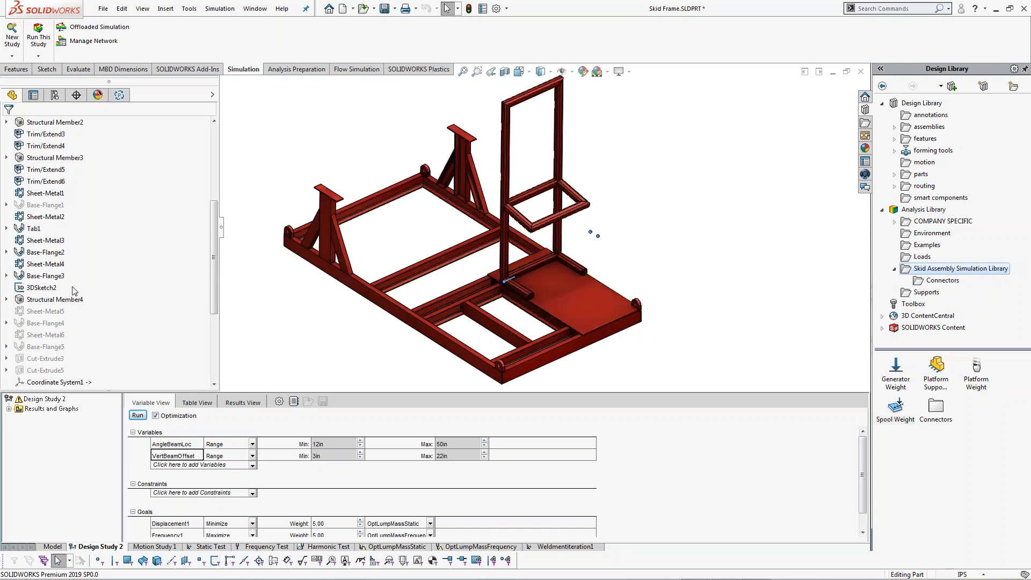
{"action": "left_click", "coordinate": [64, 302]}
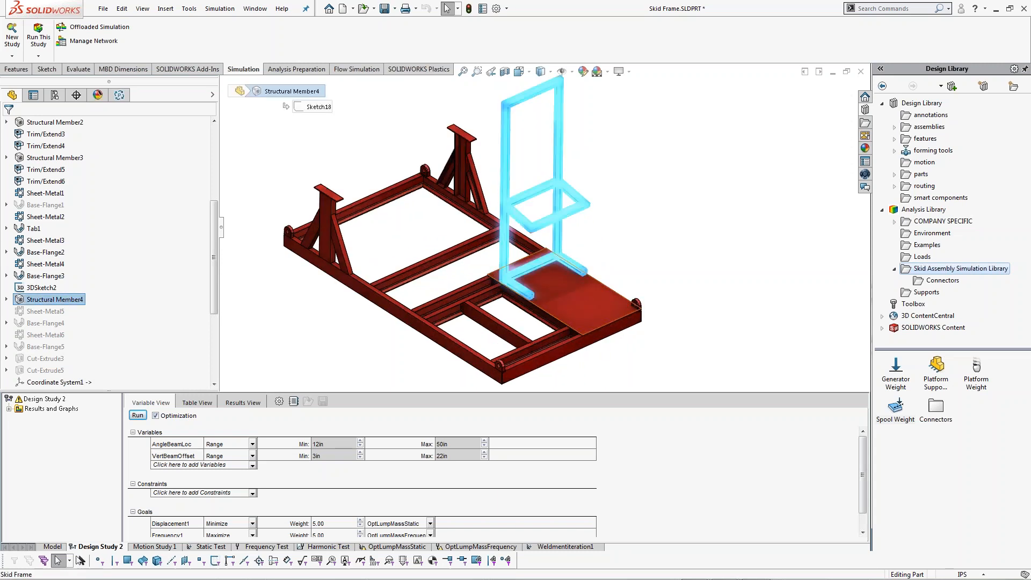
{"action": "left_click", "coordinate": [176, 456]}
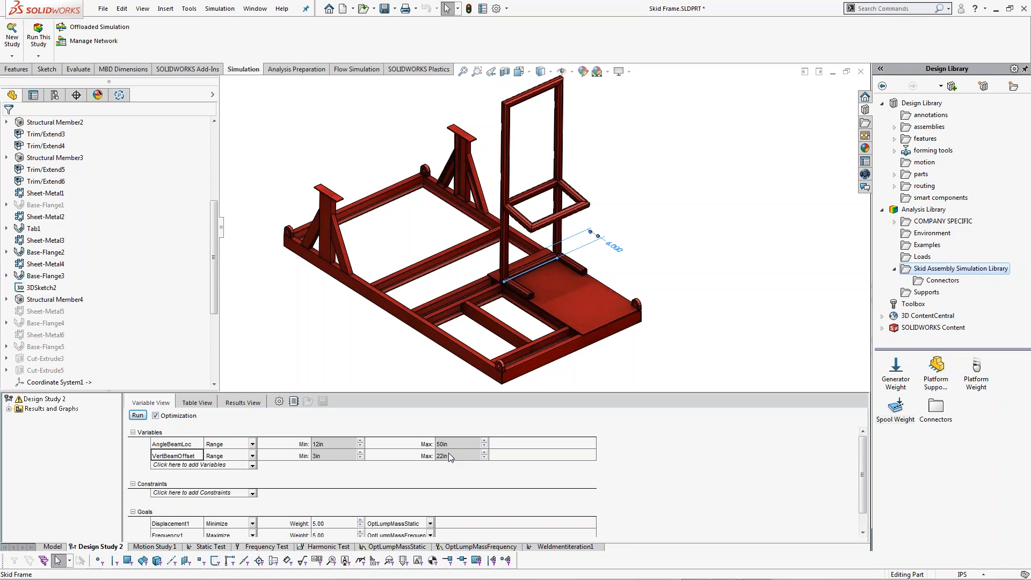
Review the value type options for AngleBeamLoc and the study's Displacement1 and Frequency1 goals.
{"action": "left_click", "coordinate": [252, 445]}
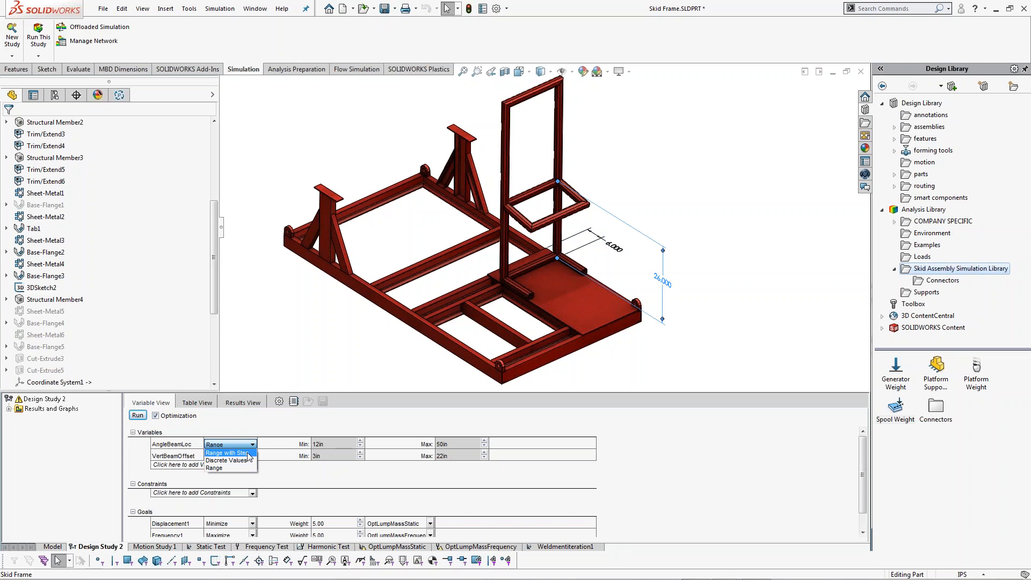
{"action": "left_click", "coordinate": [295, 371]}
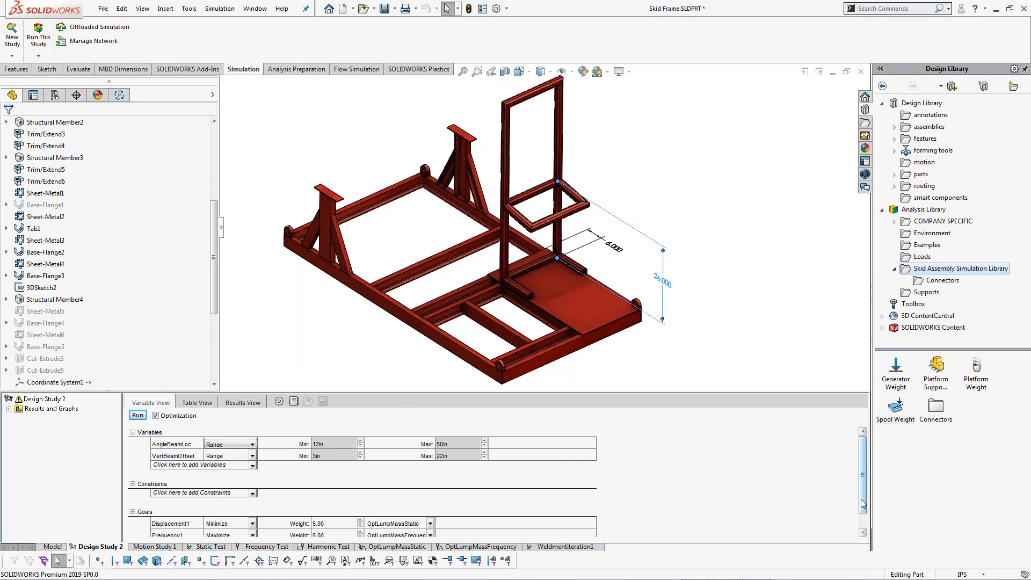
{"action": "scroll", "coordinate": [864, 504], "scroll_direction": "down", "scroll_amount": 1}
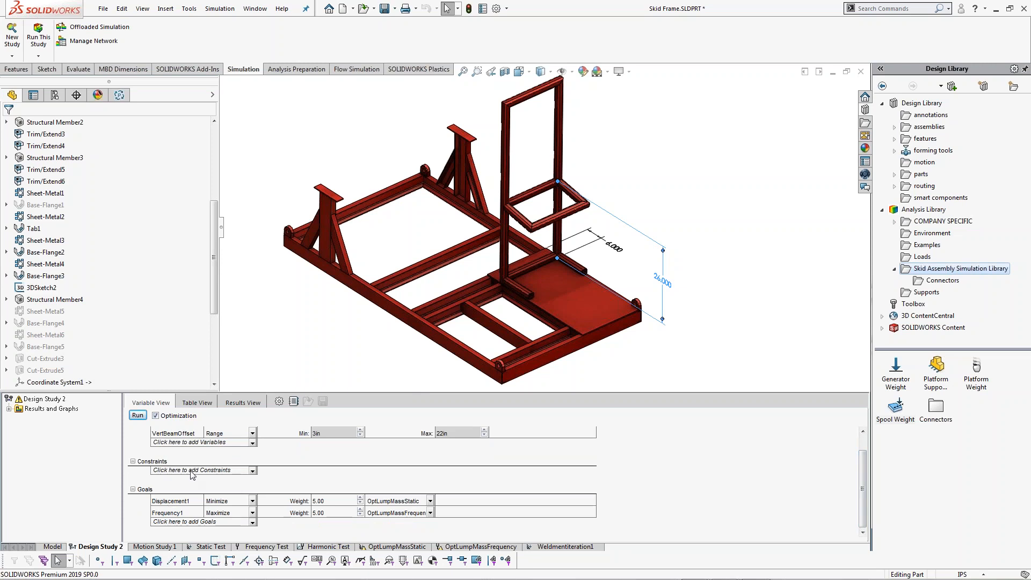
{"action": "left_click", "coordinate": [181, 502]}
{"action": "left_click", "coordinate": [189, 513]}
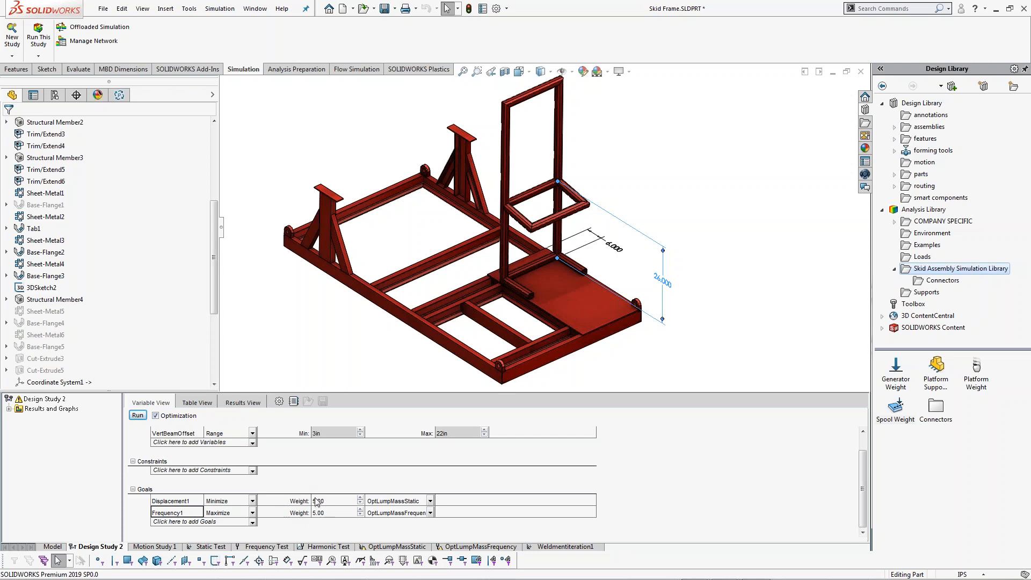
{"action": "left_click", "coordinate": [180, 502]}
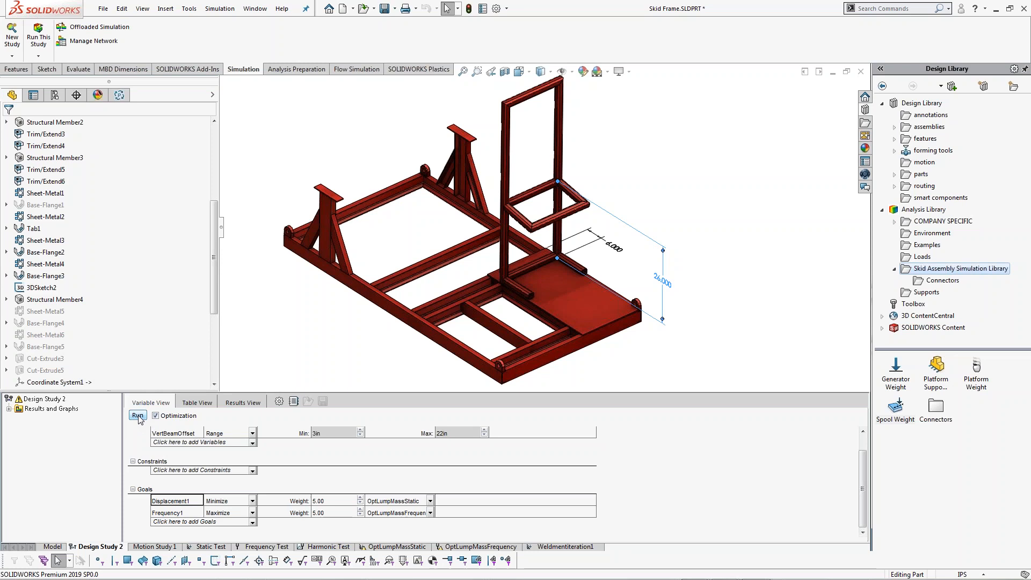
Show Design Study 2's results and compare the Initial and Optimal scenarios on the model.
{"action": "left_click", "coordinate": [243, 403]}
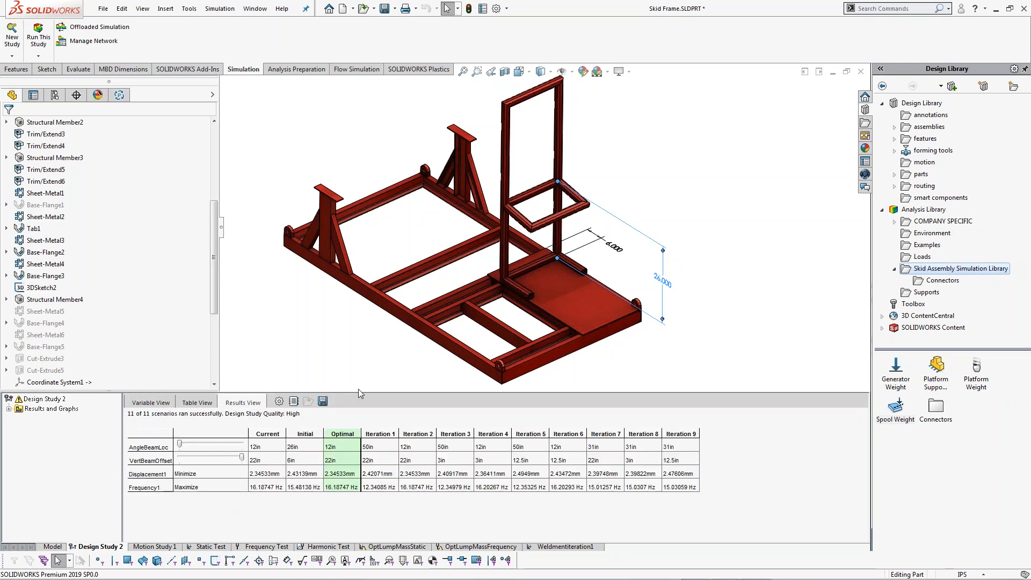
{"action": "left_click", "coordinate": [305, 434]}
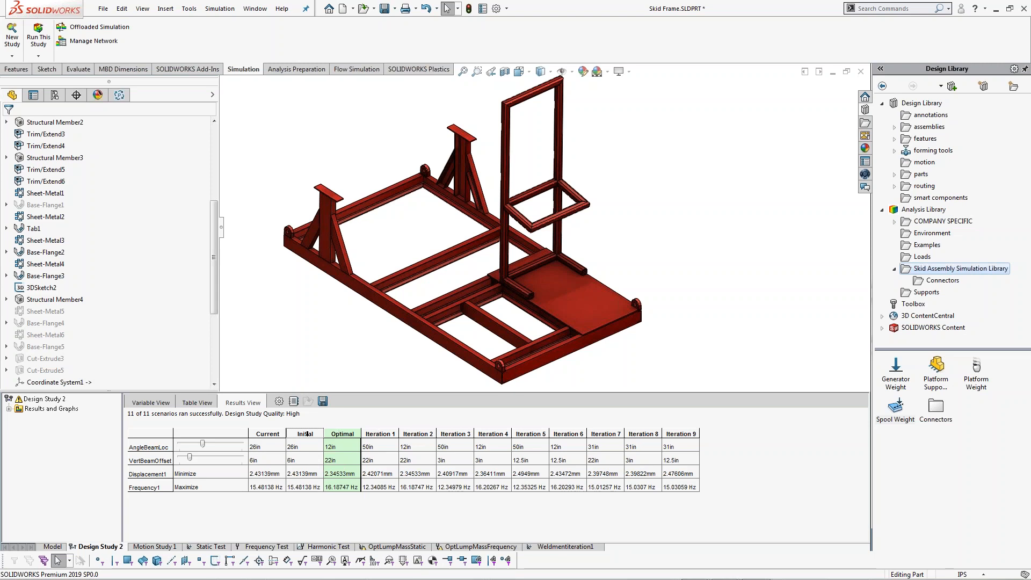
{"action": "left_click", "coordinate": [342, 433]}
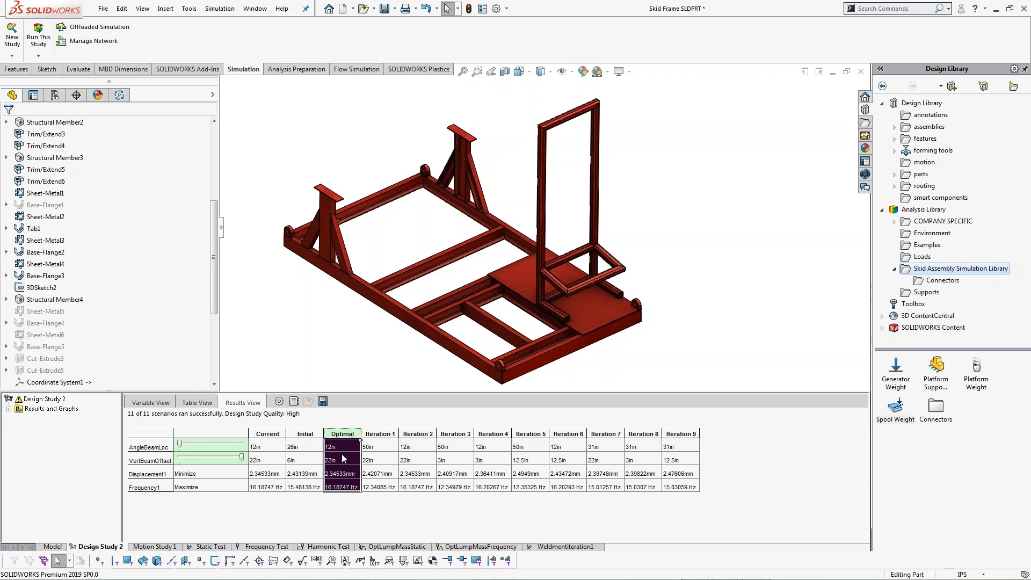
Show Iterations 1 to 8 of the design study in turn on the model.
{"action": "left_click", "coordinate": [380, 433]}
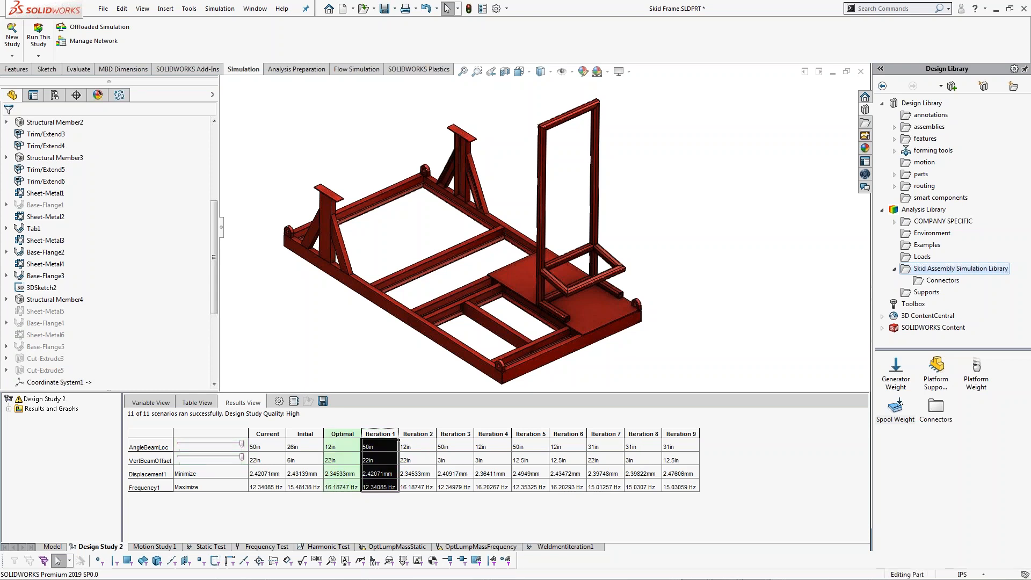
{"action": "left_click", "coordinate": [417, 434]}
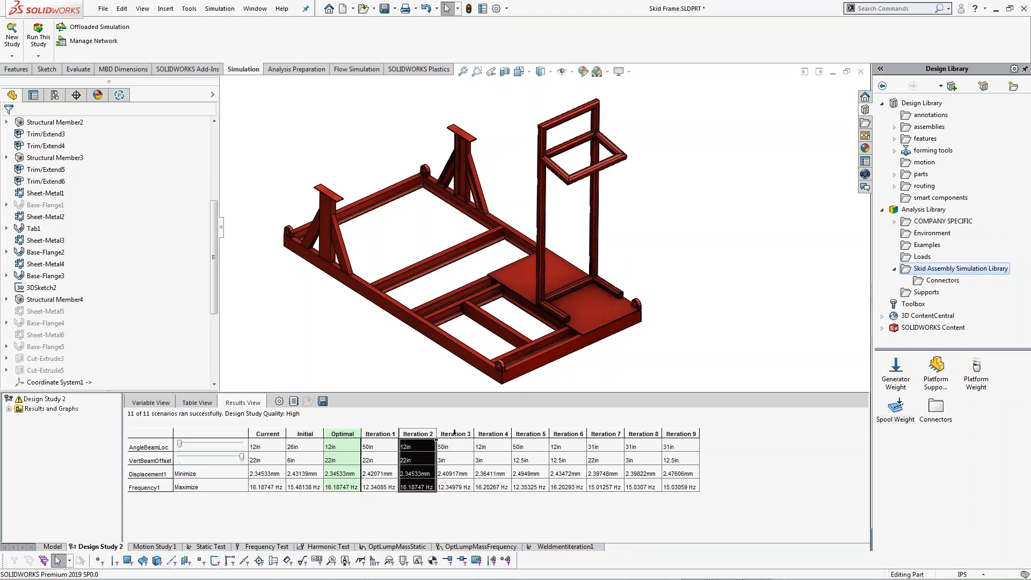
{"action": "left_click", "coordinate": [455, 432]}
{"action": "left_click", "coordinate": [492, 434]}
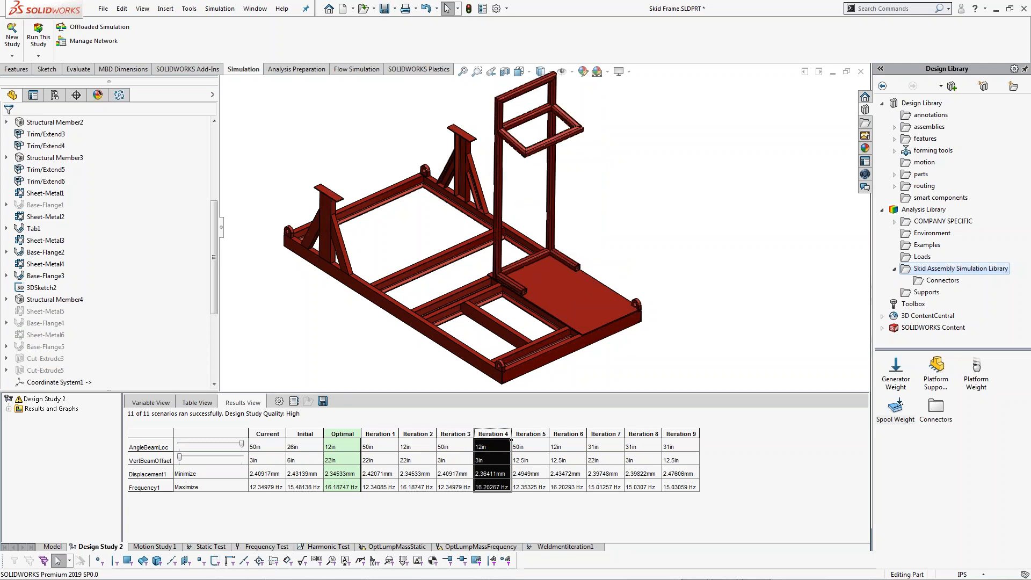
{"action": "left_click", "coordinate": [535, 433]}
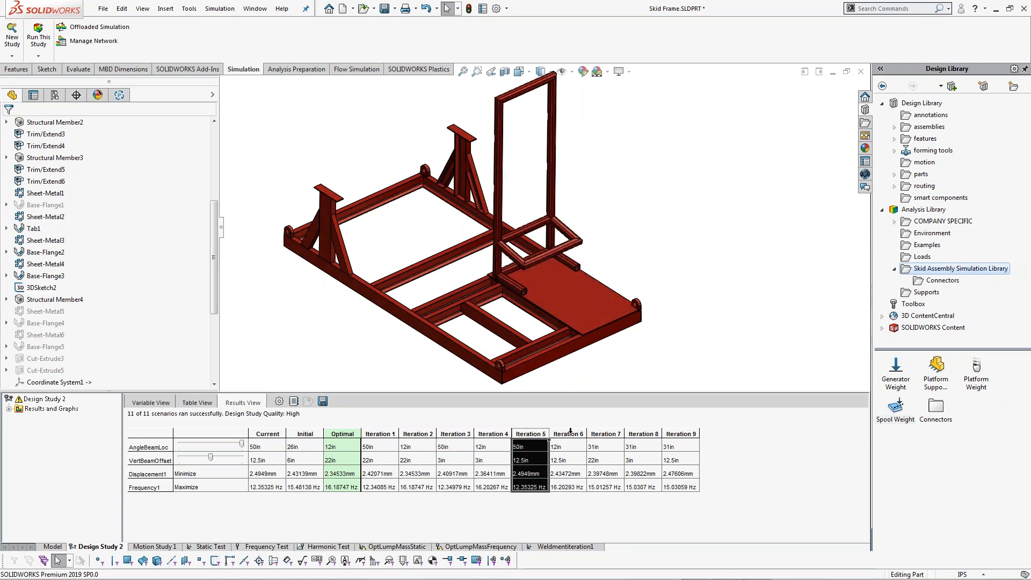
{"action": "left_click", "coordinate": [570, 432]}
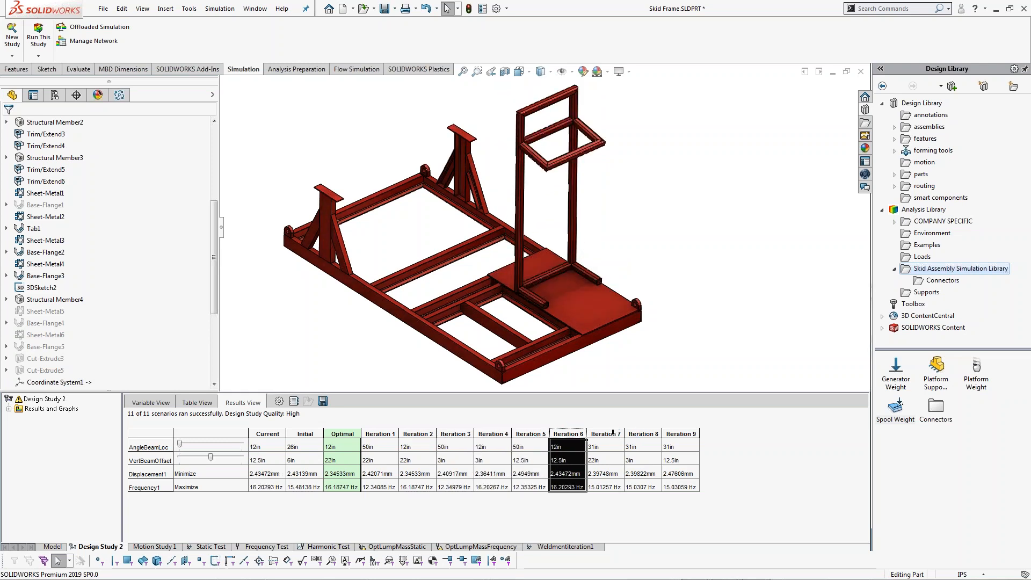
{"action": "left_click", "coordinate": [612, 433]}
{"action": "left_click", "coordinate": [643, 433]}
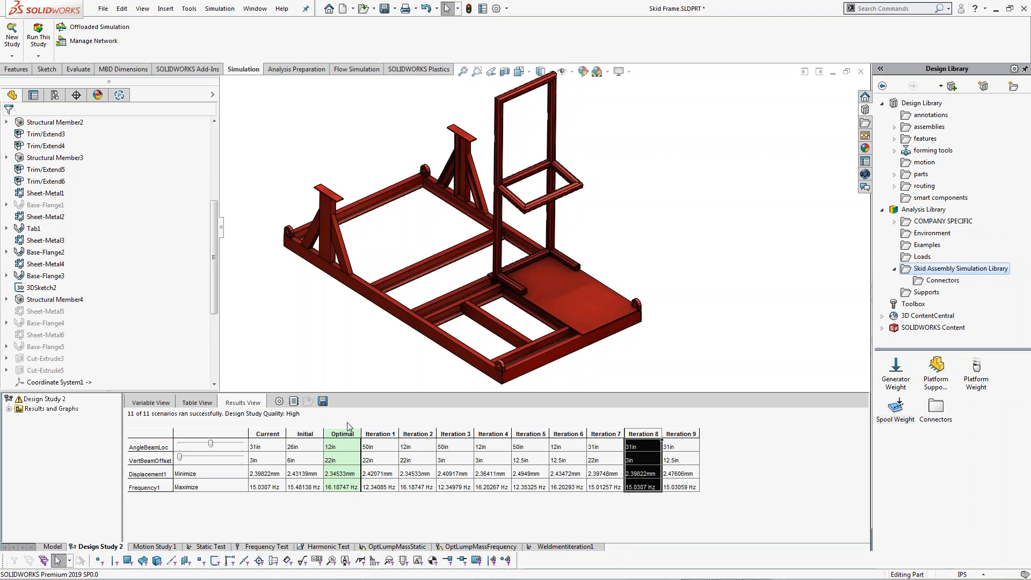
Review the category options for a new design study parameter and cancel without adding one.
{"action": "left_click_drag", "start_coordinate": [366, 394], "coordinate": [368, 415]}
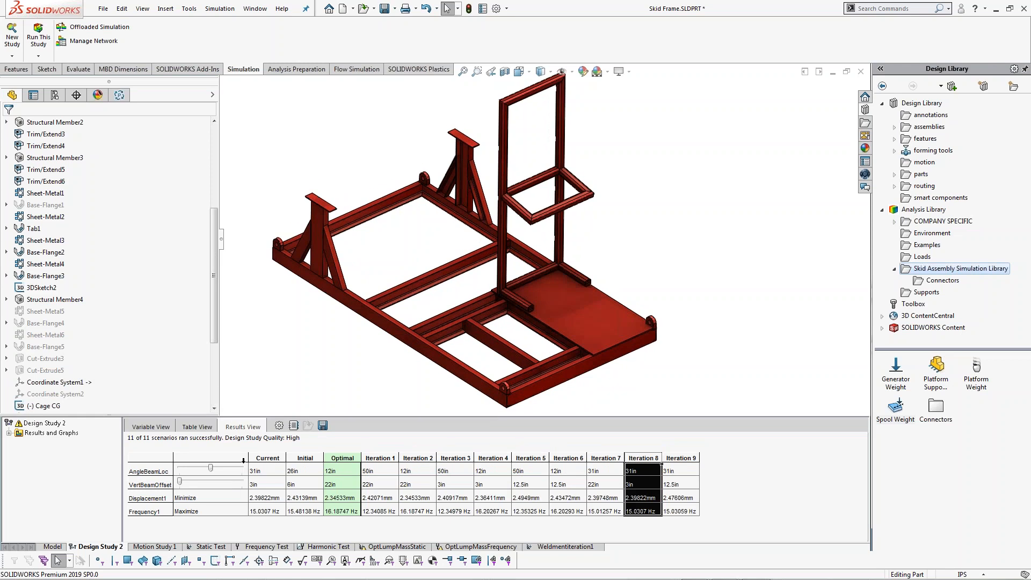
{"action": "left_click", "coordinate": [145, 428]}
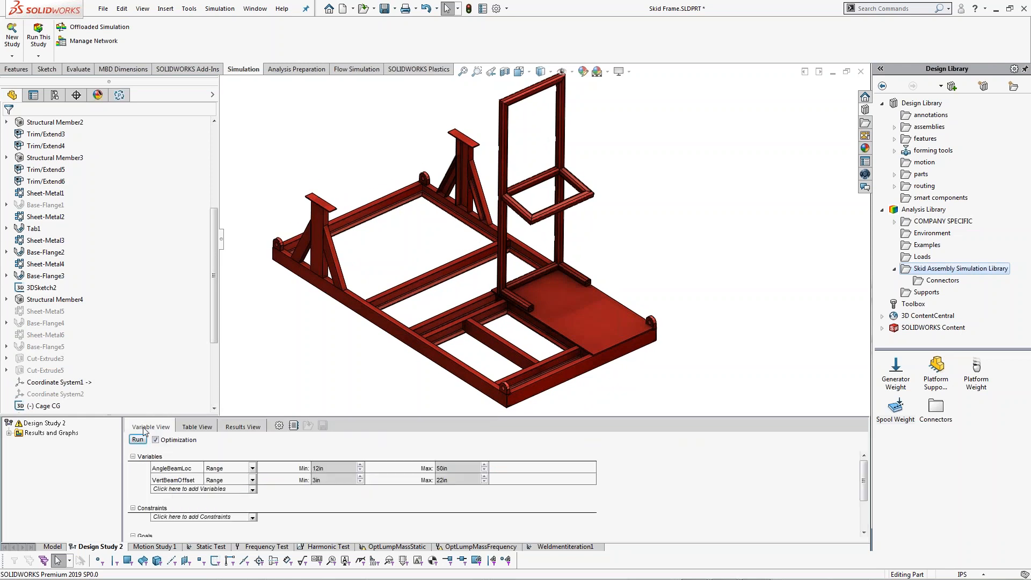
{"action": "left_click", "coordinate": [252, 489]}
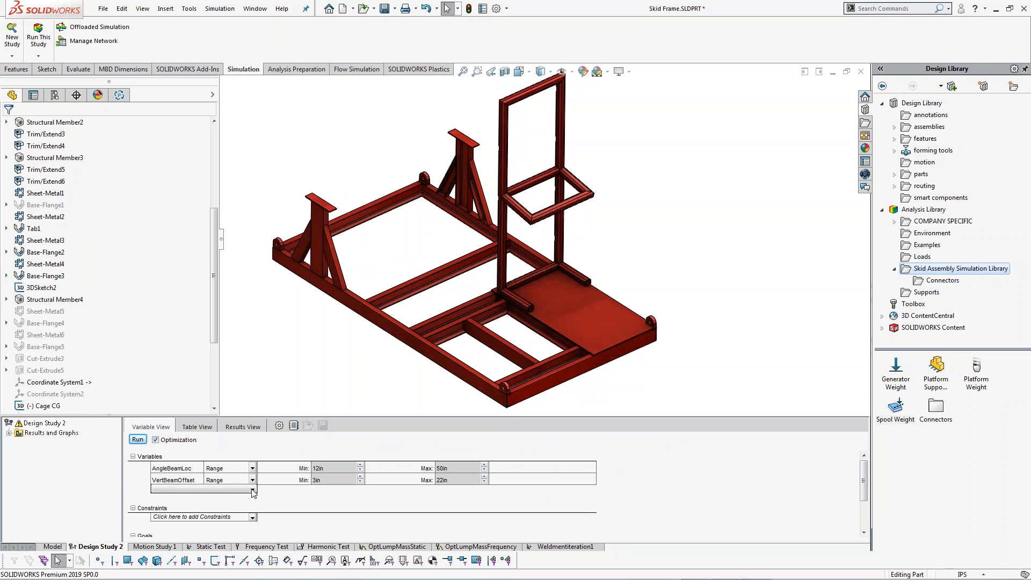
{"action": "left_click", "coordinate": [221, 497]}
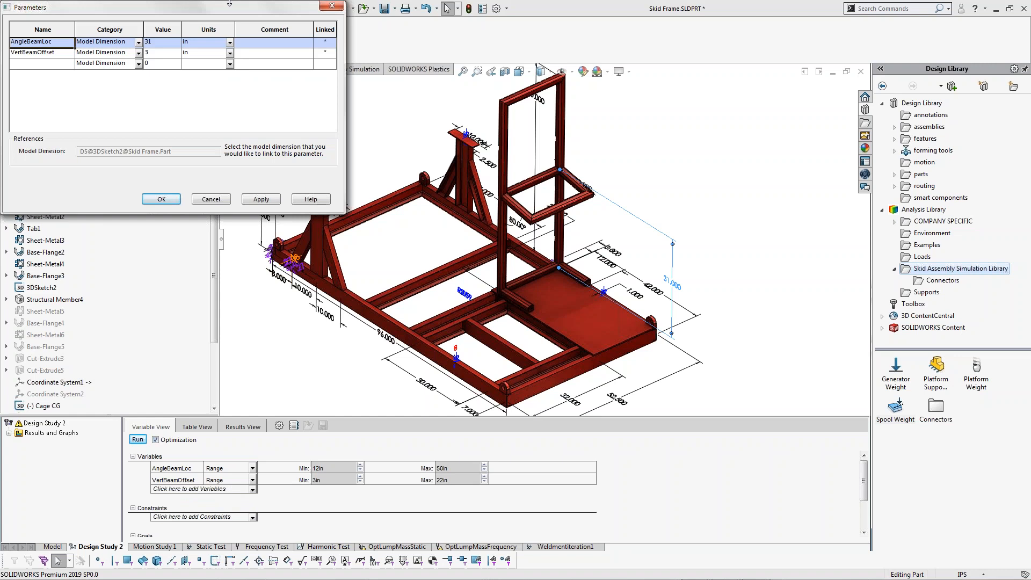
{"action": "left_click_drag", "start_coordinate": [226, 8], "coordinate": [279, 168]}
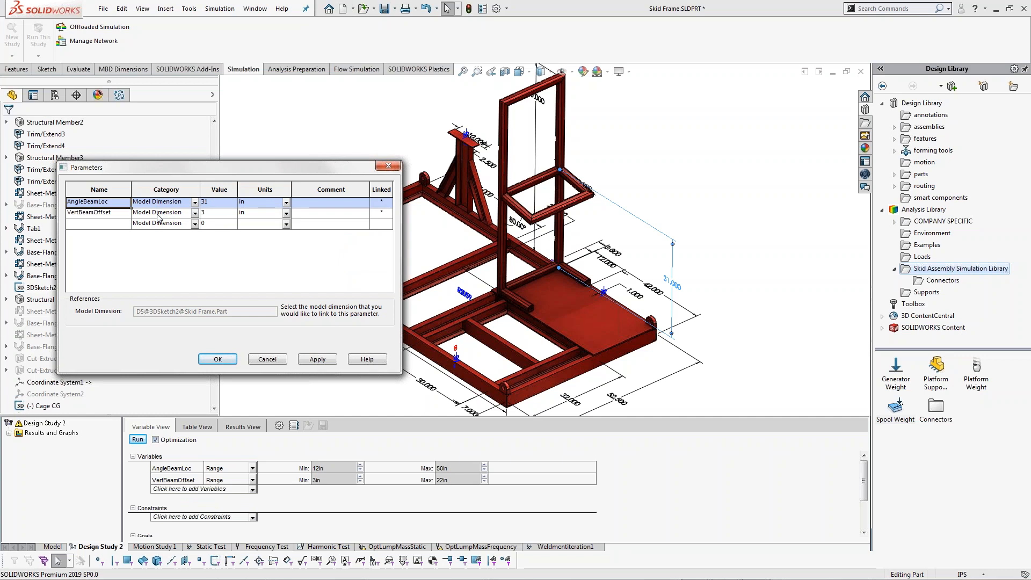
{"action": "left_click", "coordinate": [189, 225]}
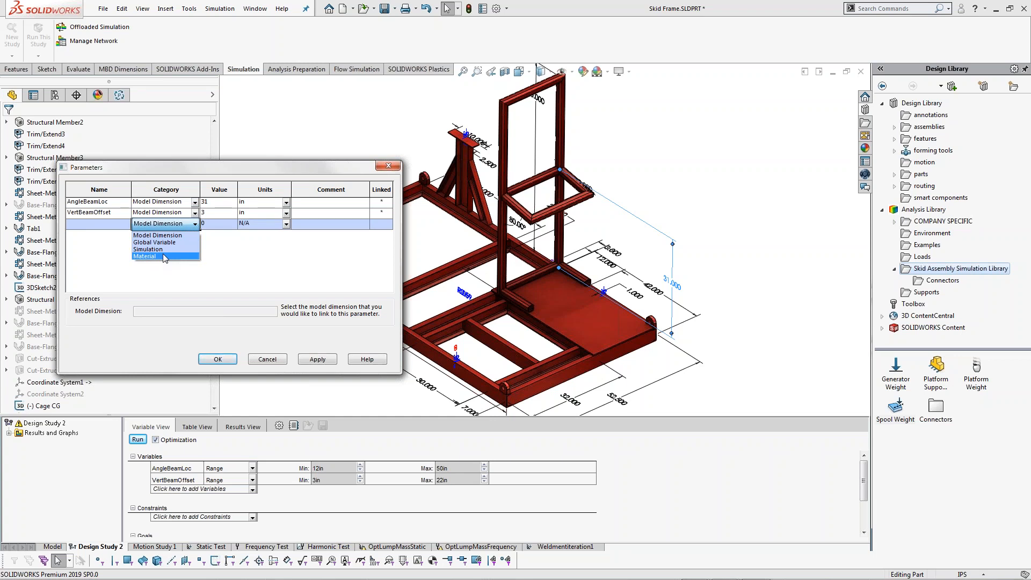
{"action": "left_click", "coordinate": [266, 359]}
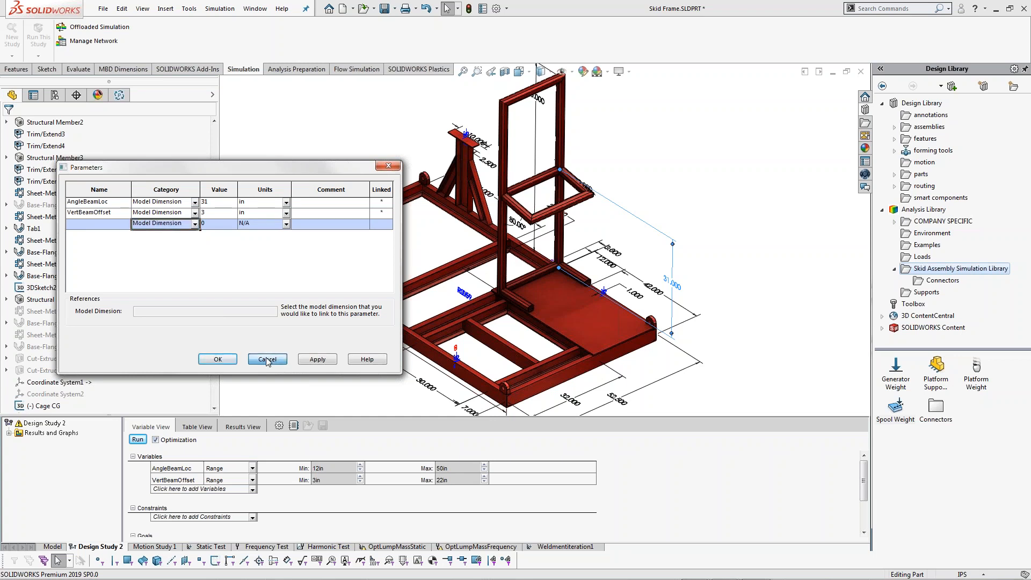
{"action": "left_click", "coordinate": [267, 360]}
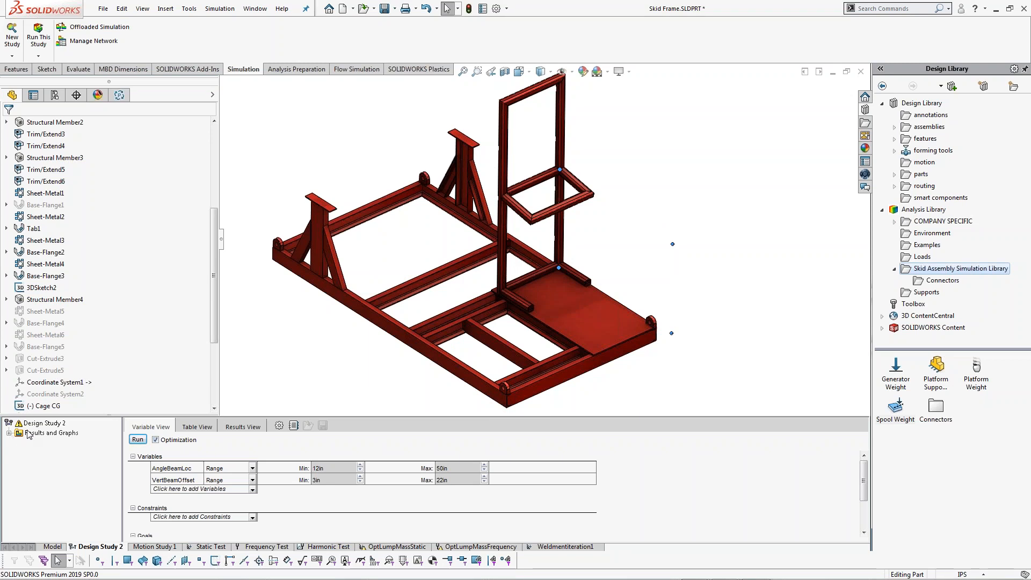
Display Graph5's local trend of Displacement1 against VertBeamOffset at Iteration 9, examine the curve and close the graph.
{"action": "left_click", "coordinate": [9, 436]}
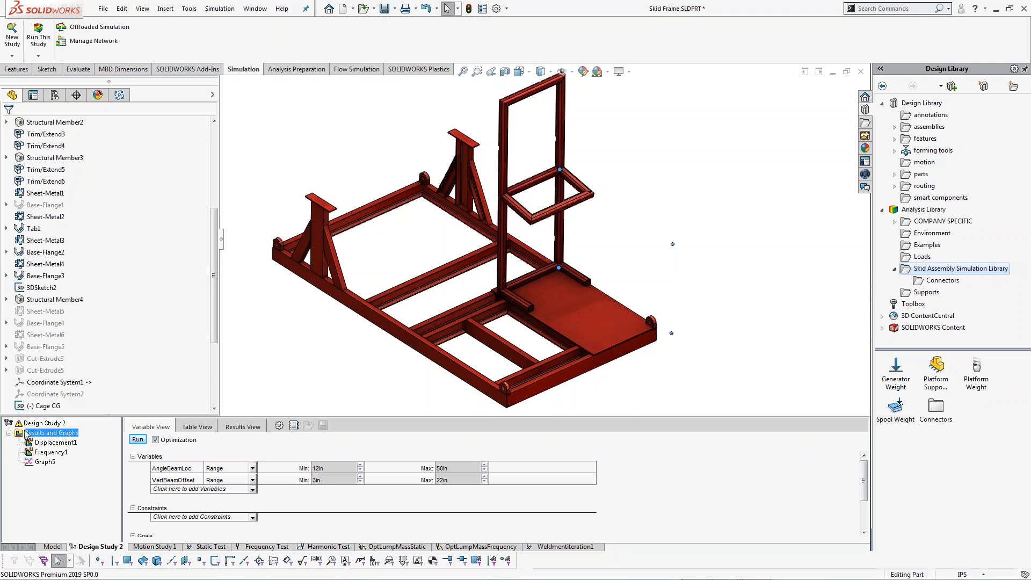
{"action": "right_click", "coordinate": [47, 467]}
{"action": "left_click", "coordinate": [85, 470]}
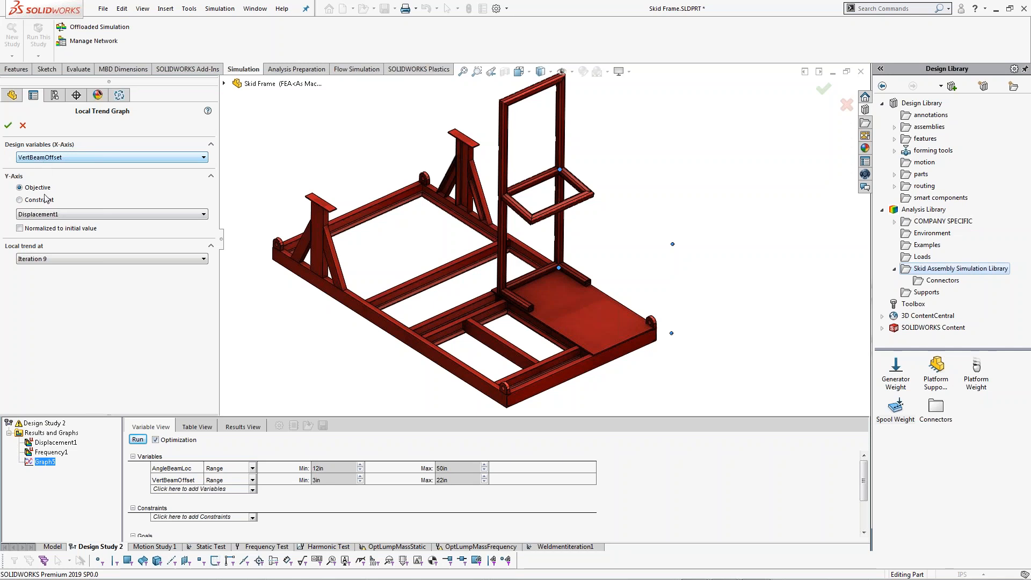
{"action": "left_click", "coordinate": [44, 214]}
{"action": "left_click", "coordinate": [46, 217]}
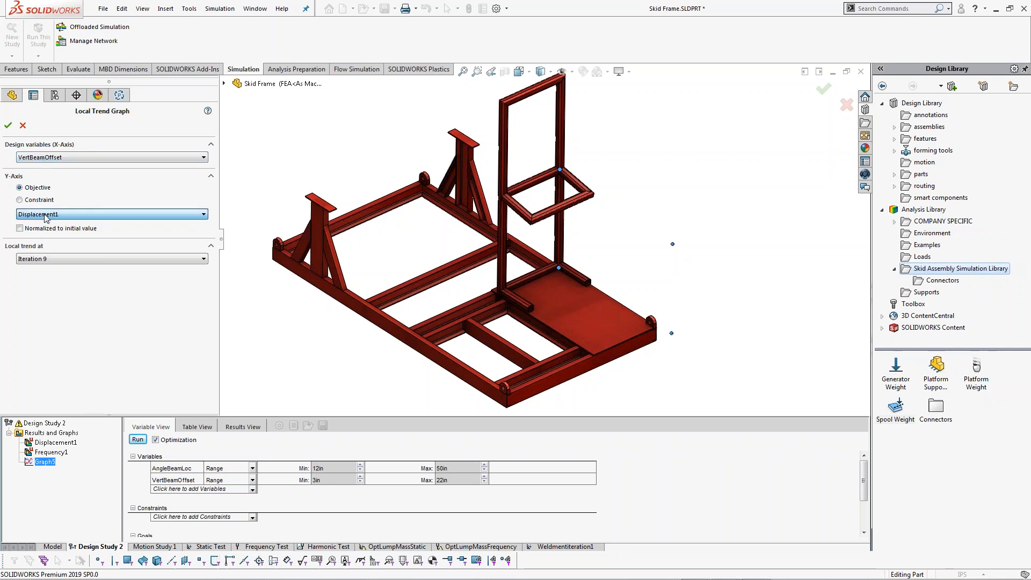
{"action": "left_click", "coordinate": [9, 126]}
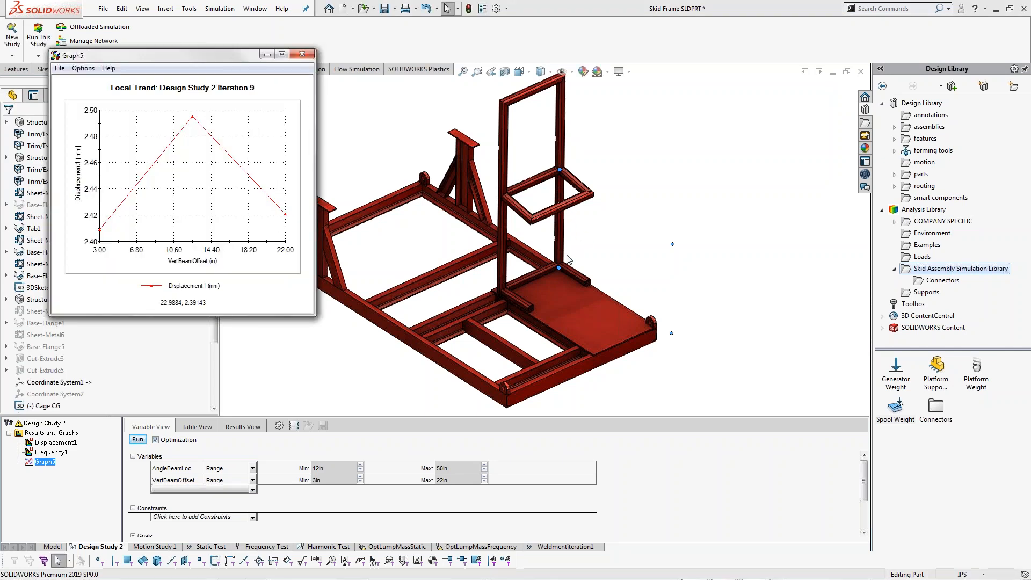
{"action": "left_click_drag", "start_coordinate": [202, 63], "coordinate": [226, 87]}
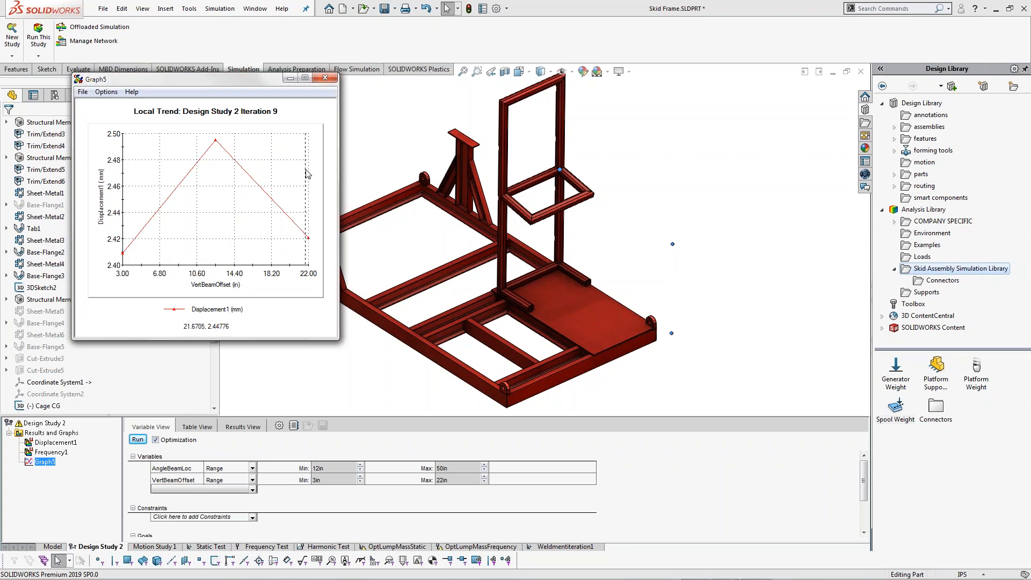
{"action": "left_click", "coordinate": [325, 78]}
Redefine Graph5 with AngleBeamLoc as the X-axis design variable, view the Displacement1 trend, and switch to the presentation slides.
{"action": "right_click", "coordinate": [51, 463]}
{"action": "left_click", "coordinate": [68, 471]}
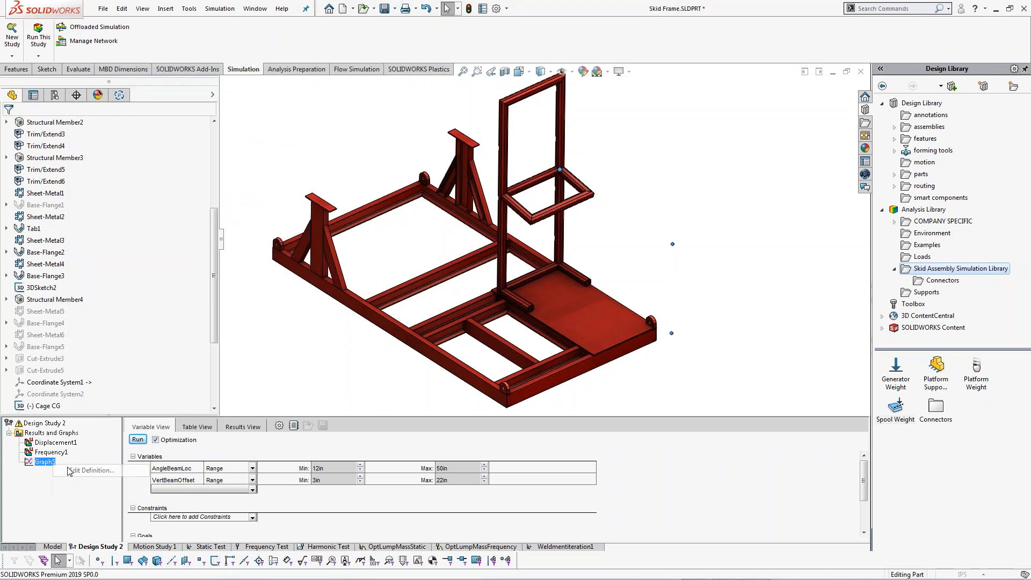
{"action": "left_click", "coordinate": [53, 157]}
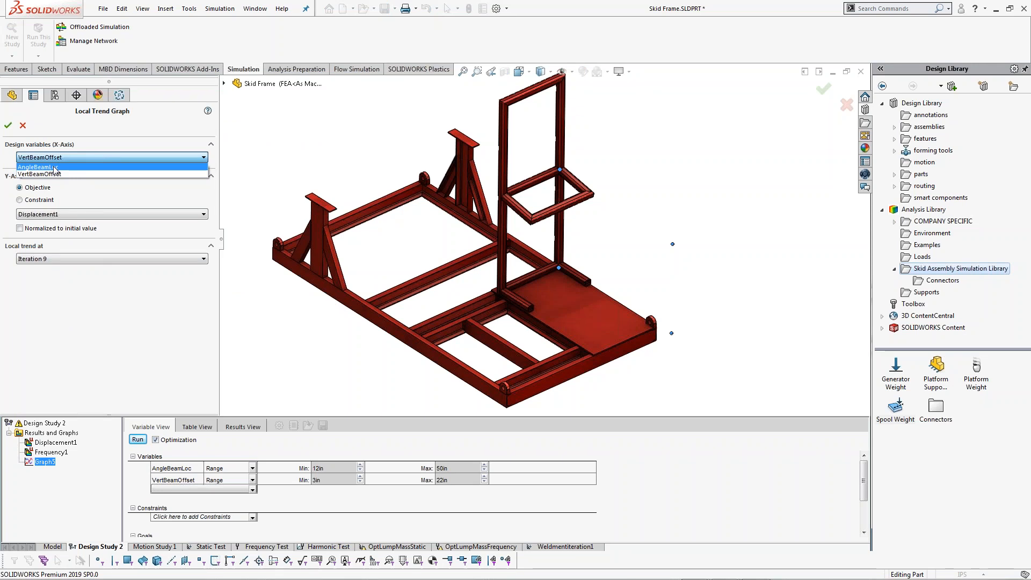
{"action": "left_click", "coordinate": [53, 167]}
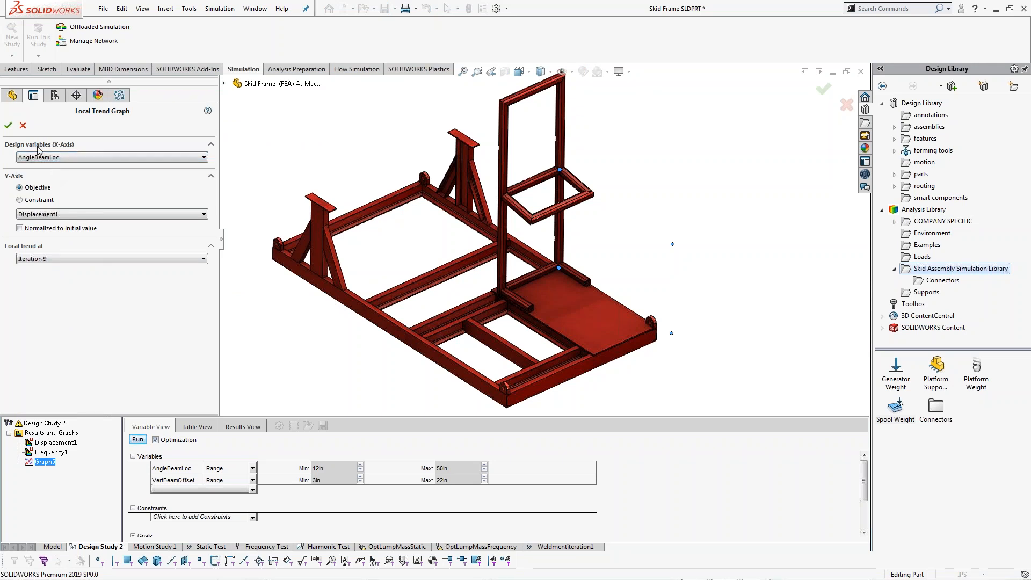
{"action": "left_click", "coordinate": [9, 125]}
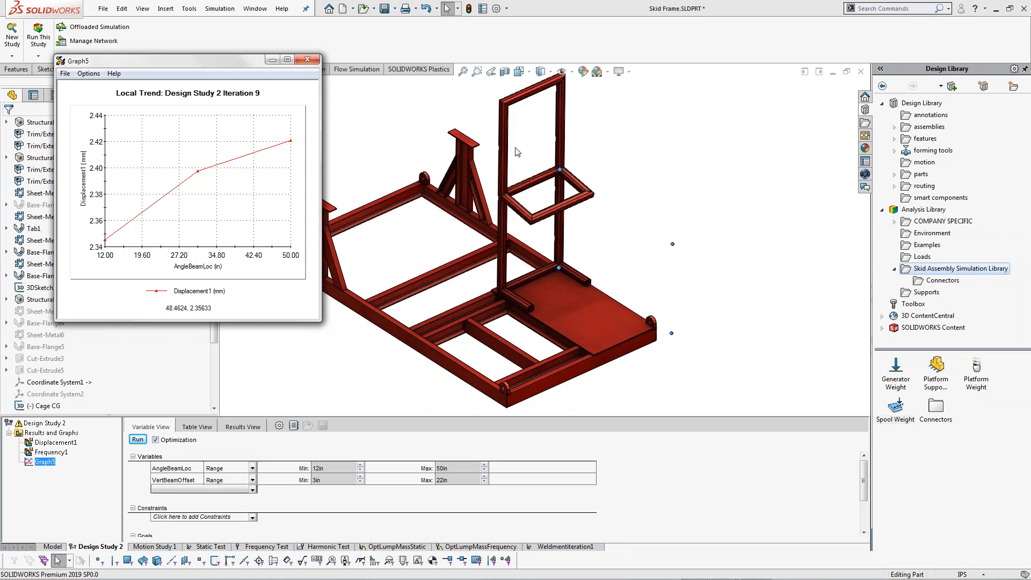
{"action": "left_click", "coordinate": [307, 61]}
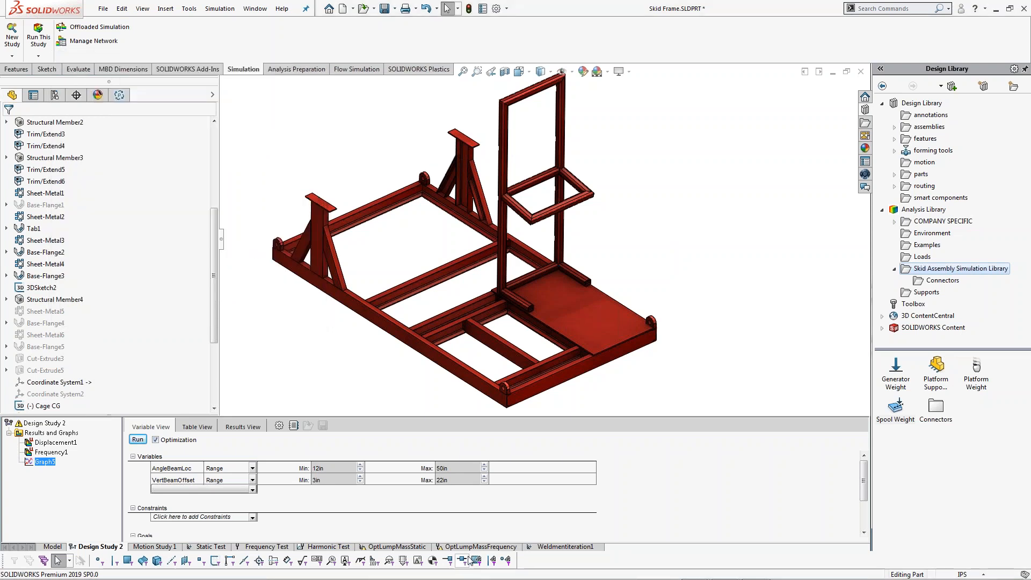
{"action": "key", "text": "alt+Tab"}
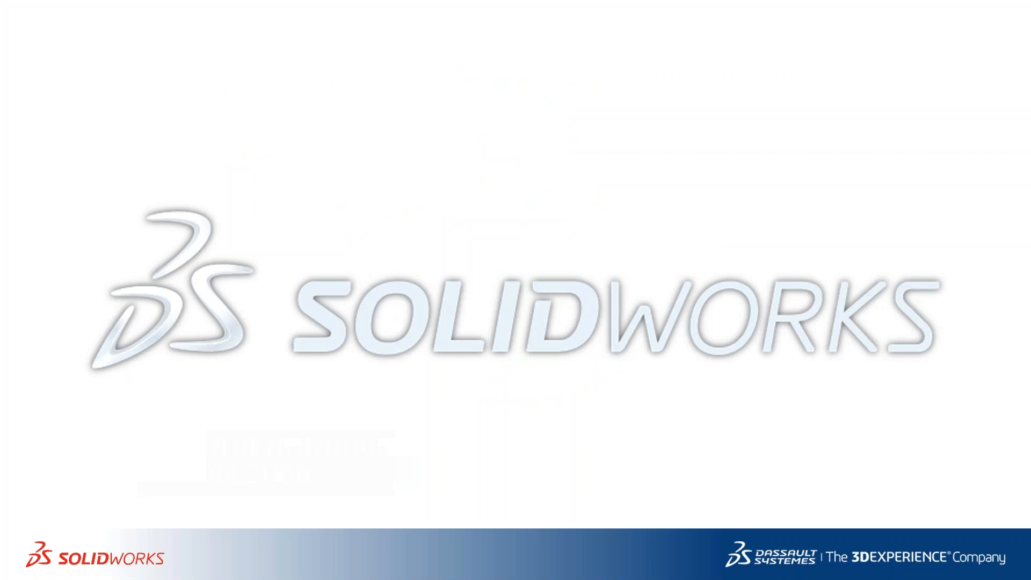